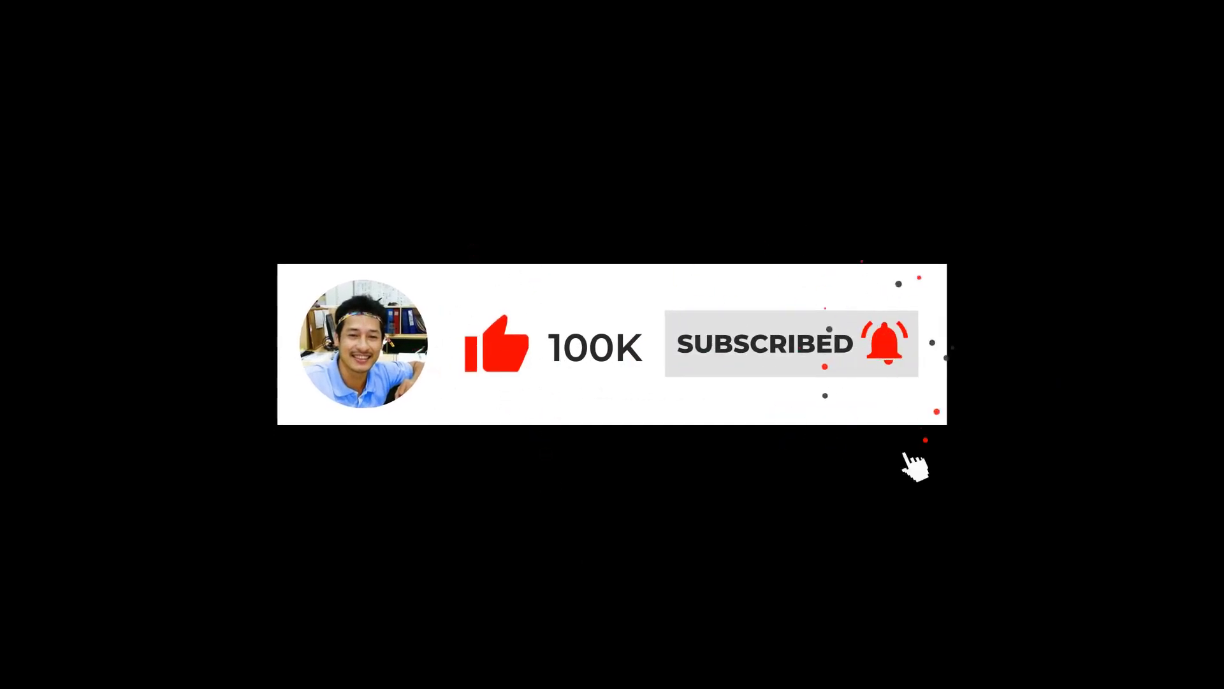
# - Scroll the Facebook group feed to the Bridgestone infinity-road post, then return to the Illustrator document with its image
pyautogui.click(336, 470)
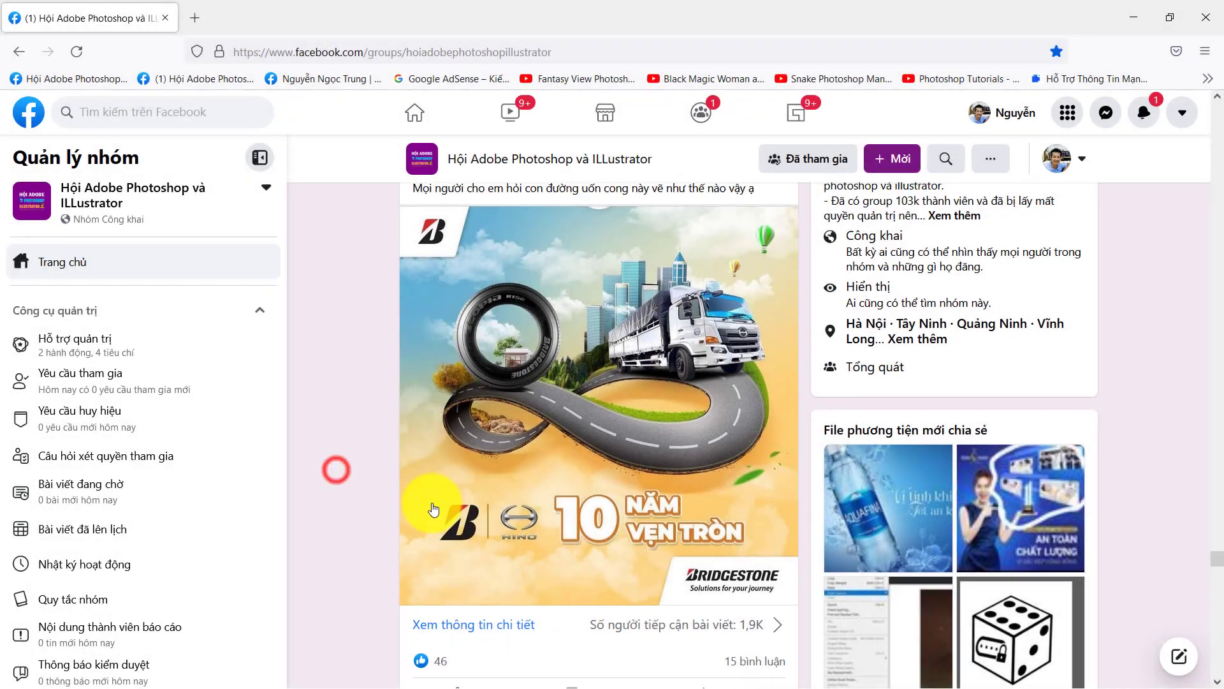
pyautogui.scroll(1, 431, 508)
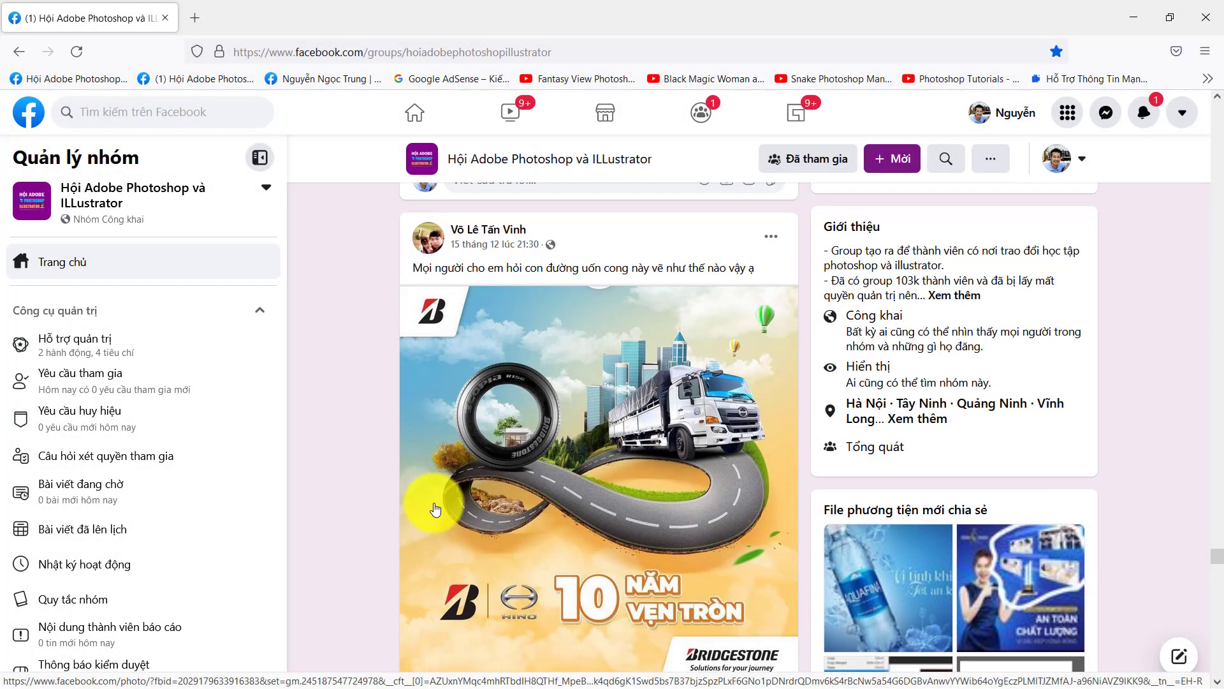
pyautogui.moveTo(487, 230)
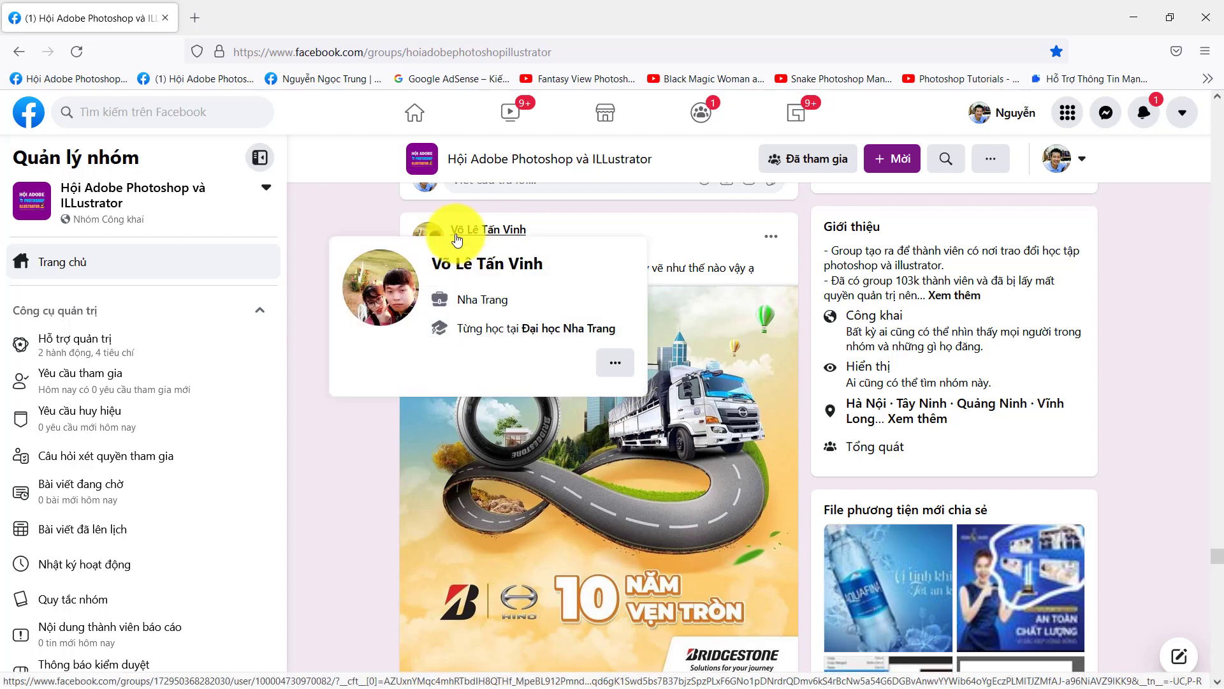
pyautogui.click(349, 522)
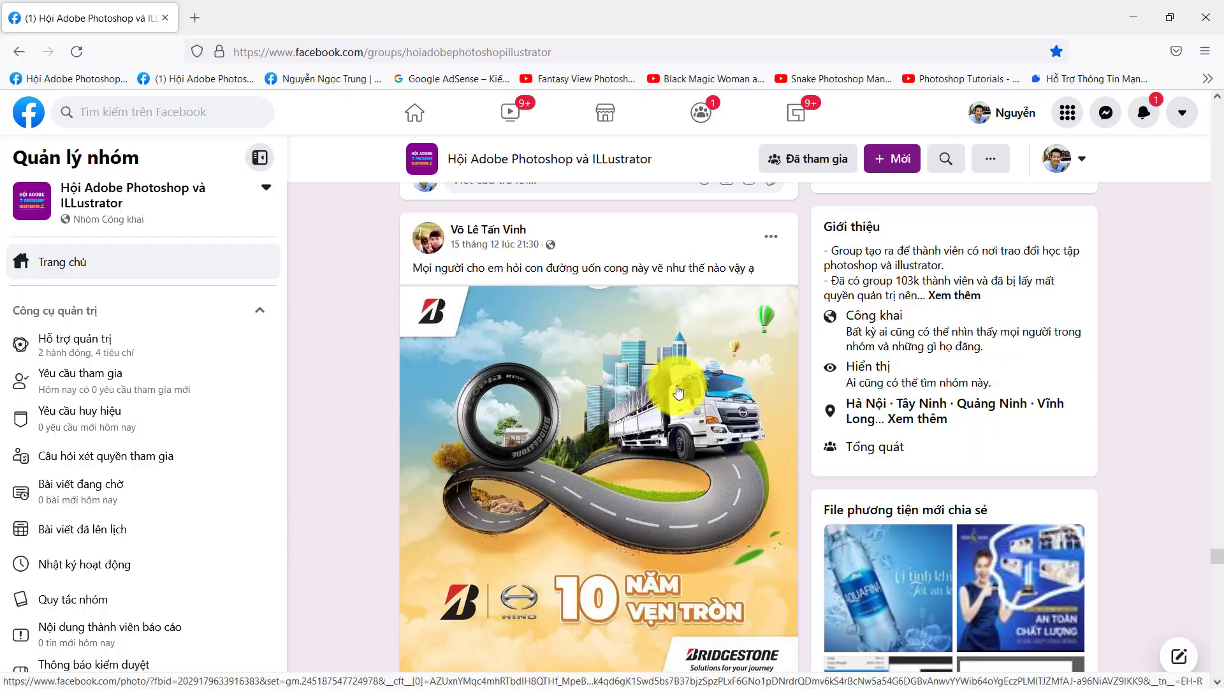
pyautogui.click(612, 521)
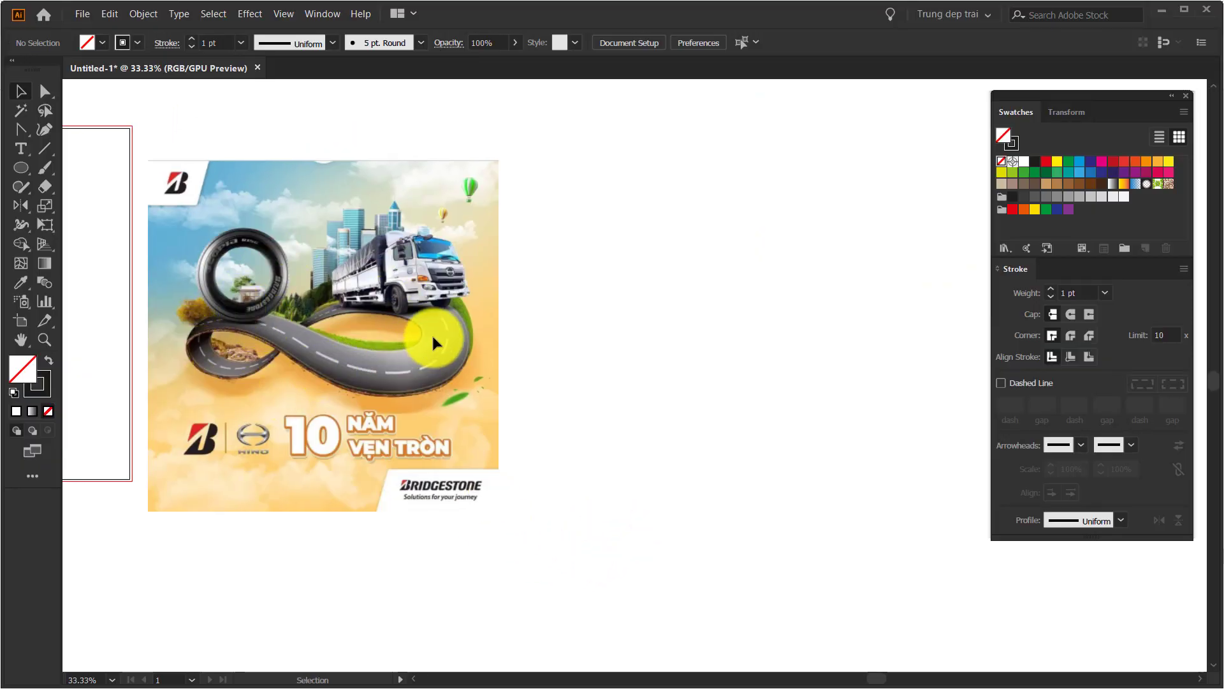
# - Draw a circle beside the reference image and scale it down to 71.136 mm across
pyautogui.click(21, 168)
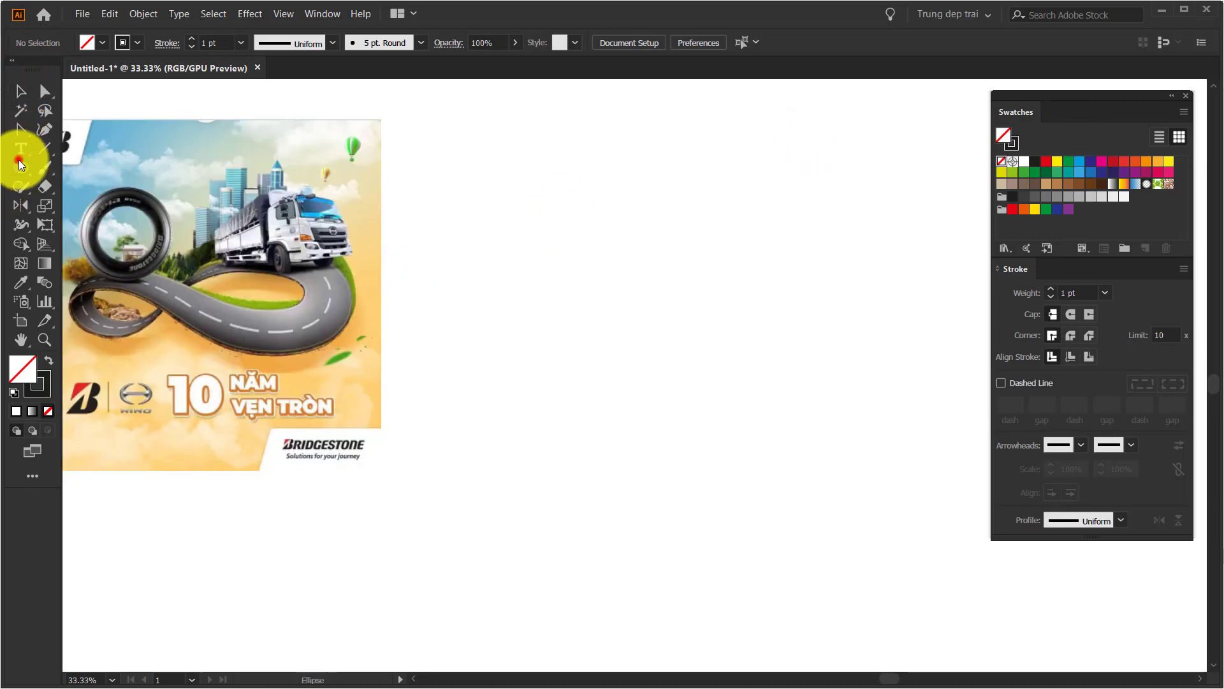
pyautogui.moveTo(497, 246); pyautogui.dragTo(621, 370)
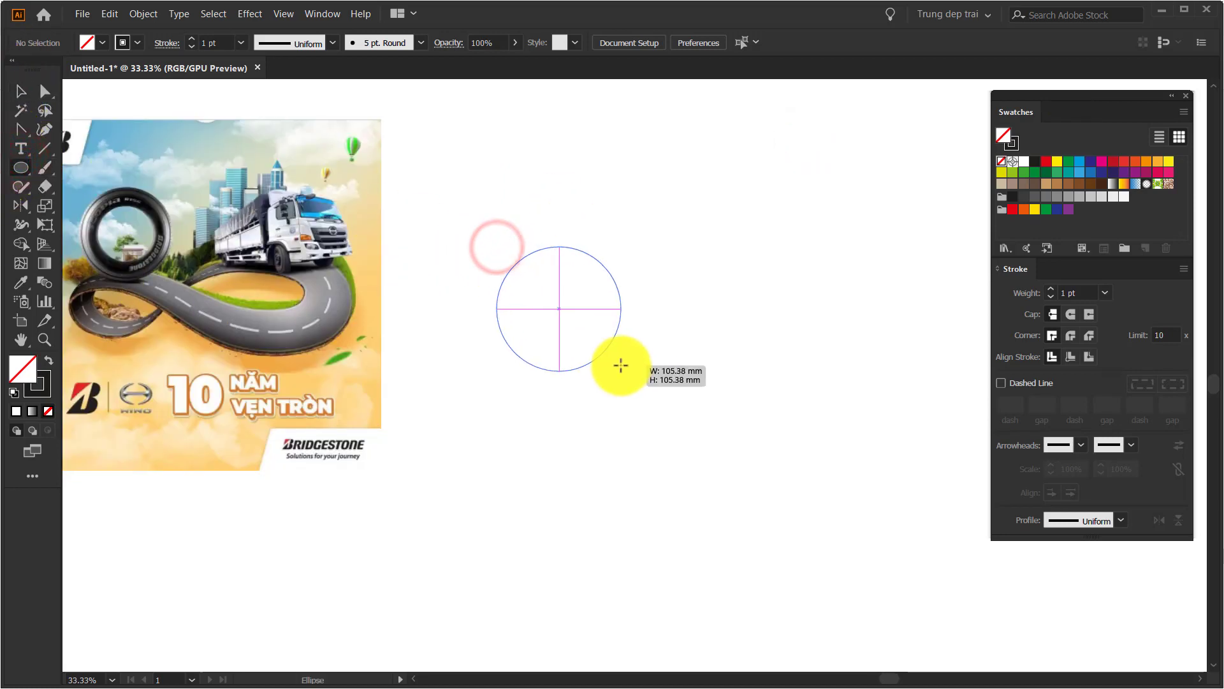
pyautogui.press('v')
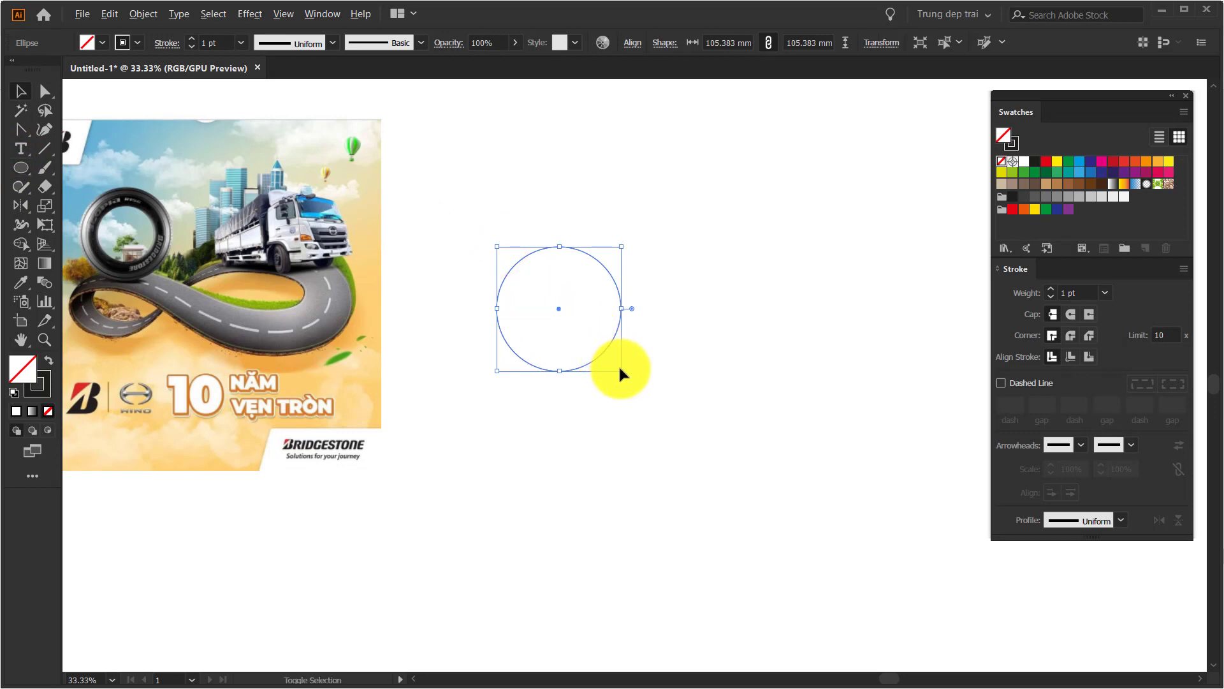
pyautogui.moveTo(619, 368); pyautogui.dragTo(601, 354)
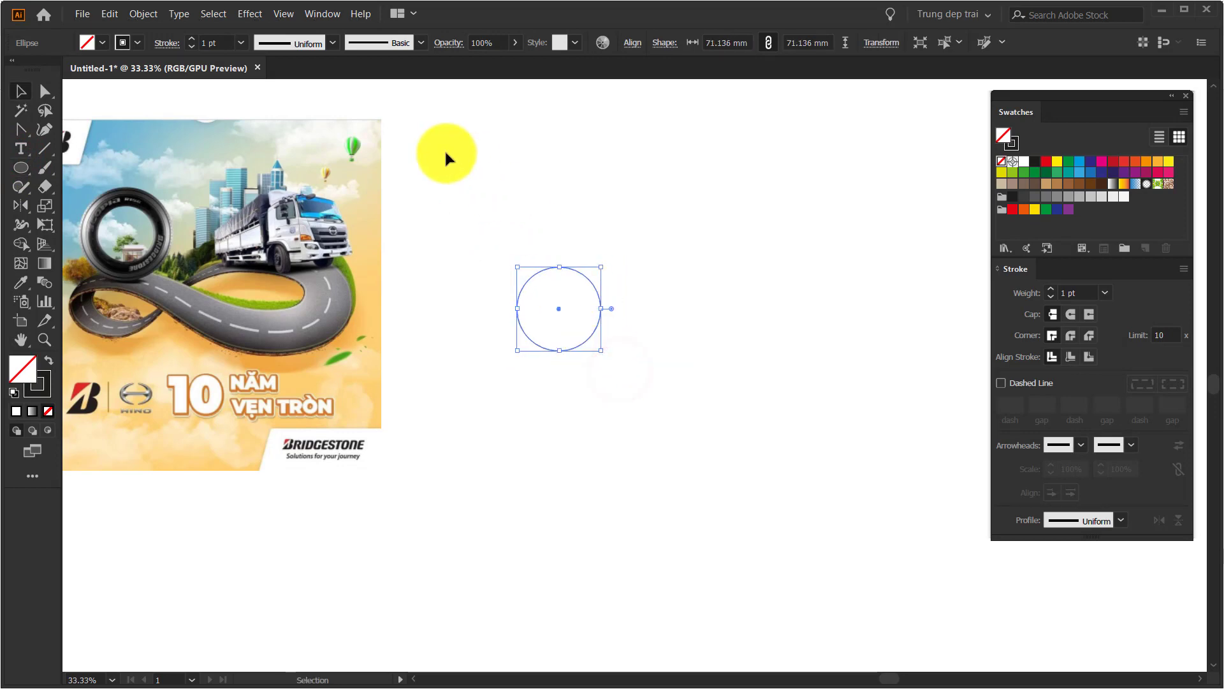
# - Copy the circle, paste it in front, and enlarge the copy concentrically around the original
pyautogui.click(114, 14)
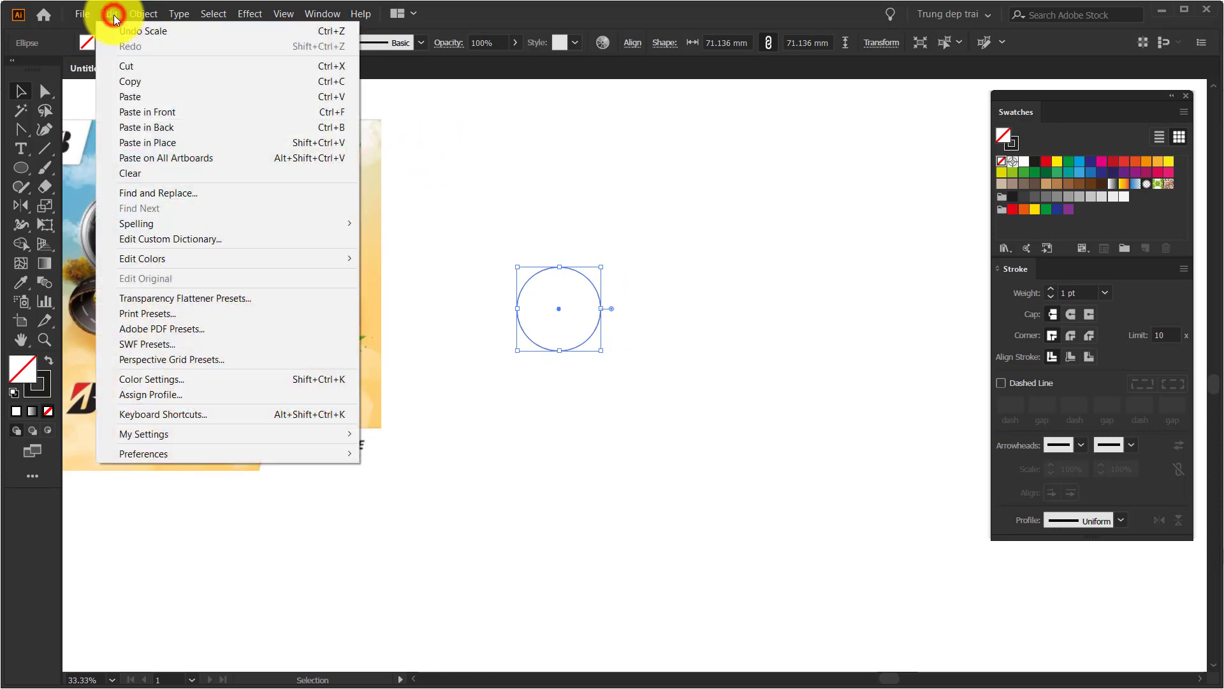
pyautogui.click(120, 85)
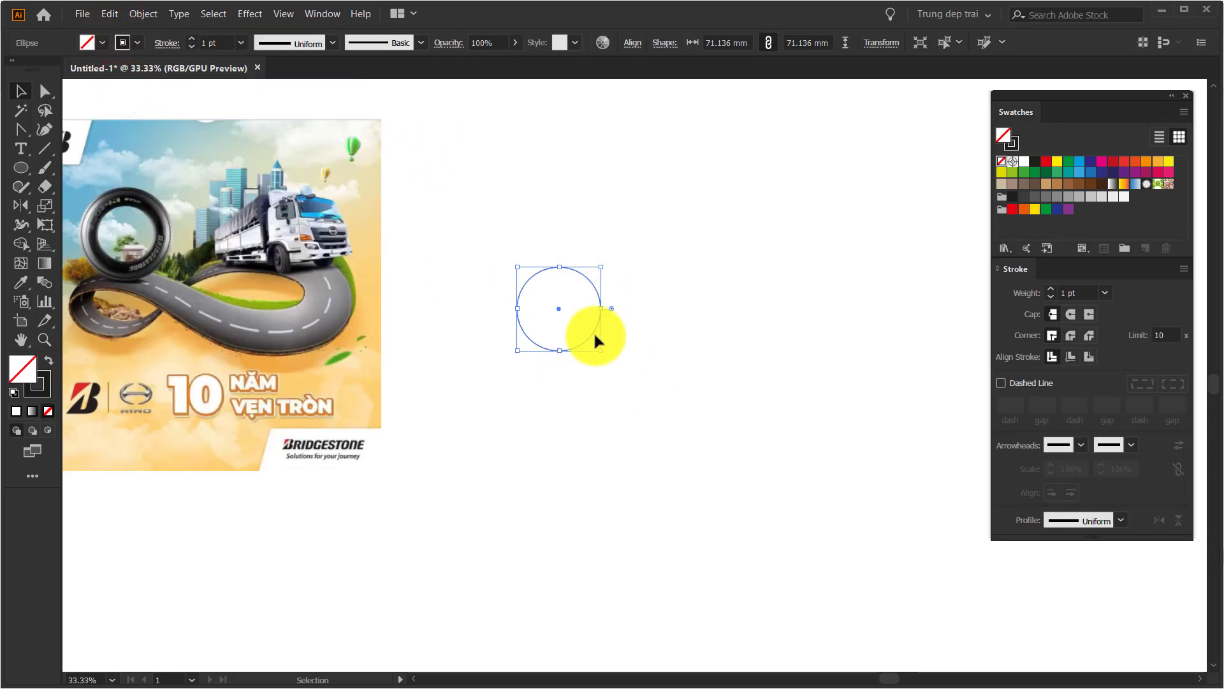
pyautogui.click(110, 14)
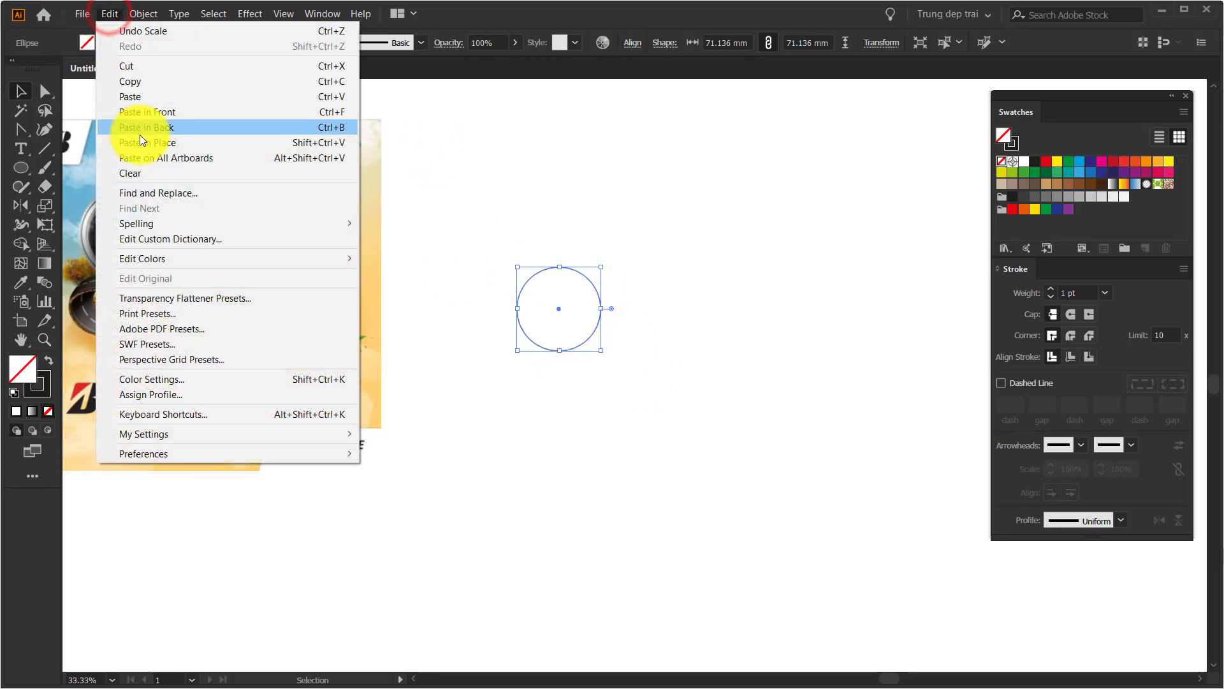
pyautogui.click(167, 113)
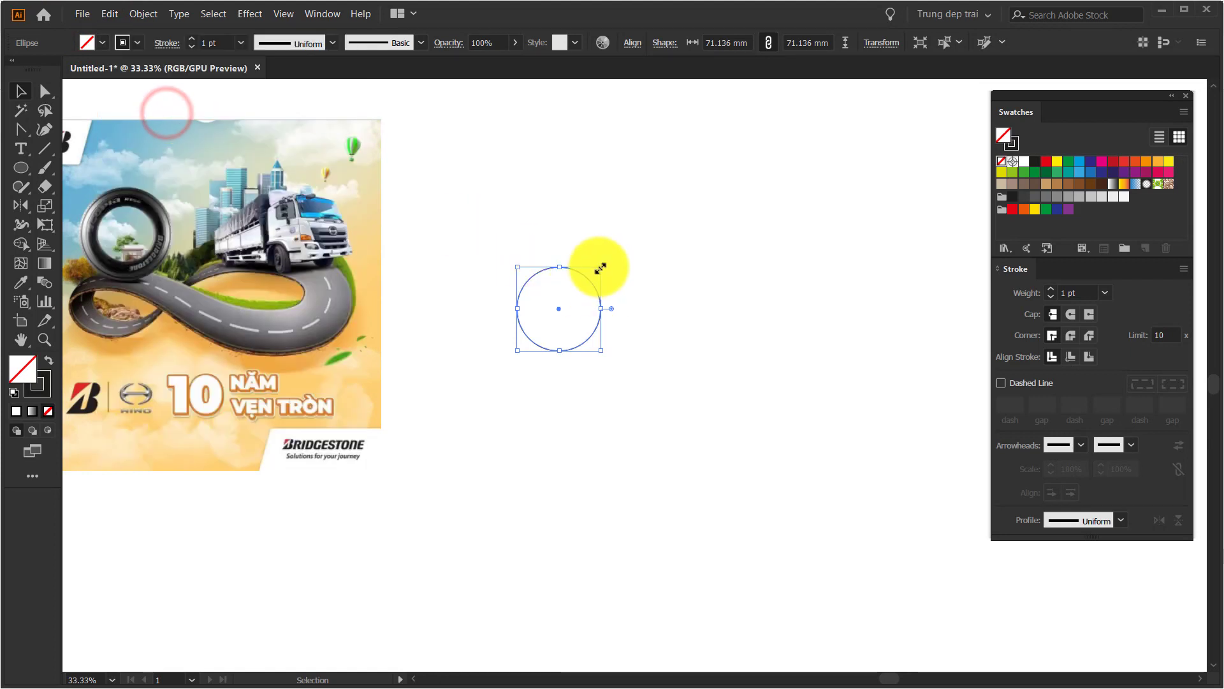
pyautogui.moveTo(601, 267); pyautogui.dragTo(662, 227)
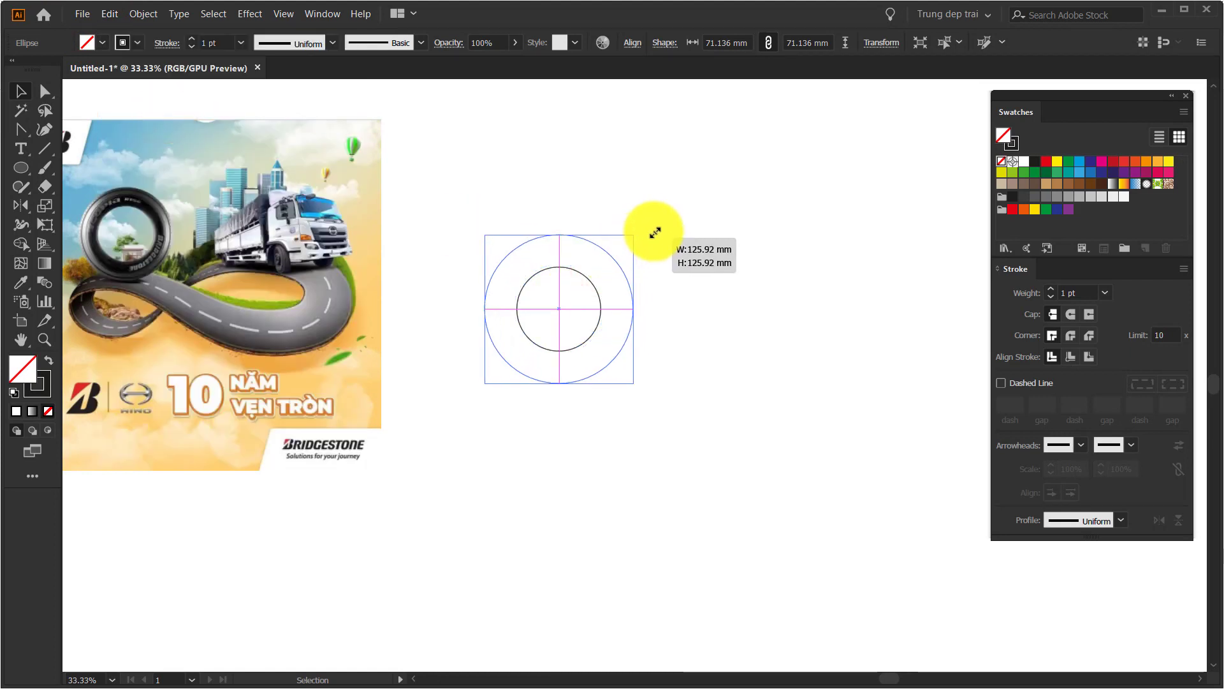
pyautogui.click(764, 239)
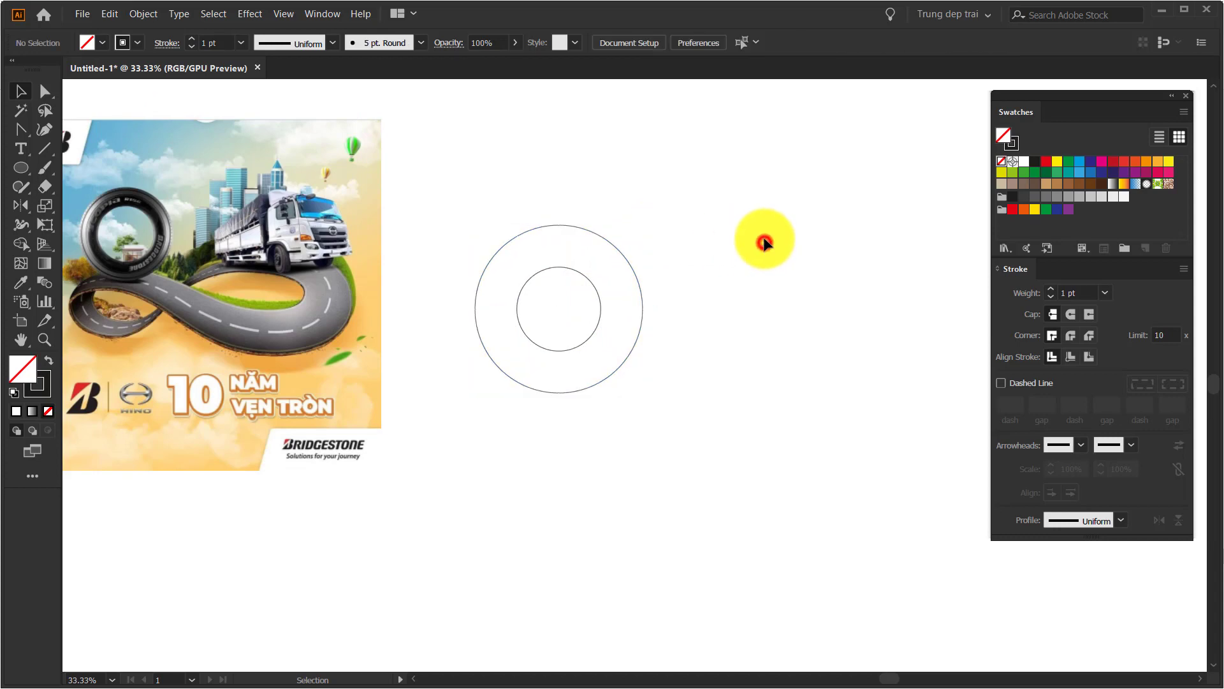
# - Paste a copy of the small circle and stretch it up to the large circle's top, about 106.6 mm
pyautogui.click(580, 344)
pyautogui.click(109, 13)
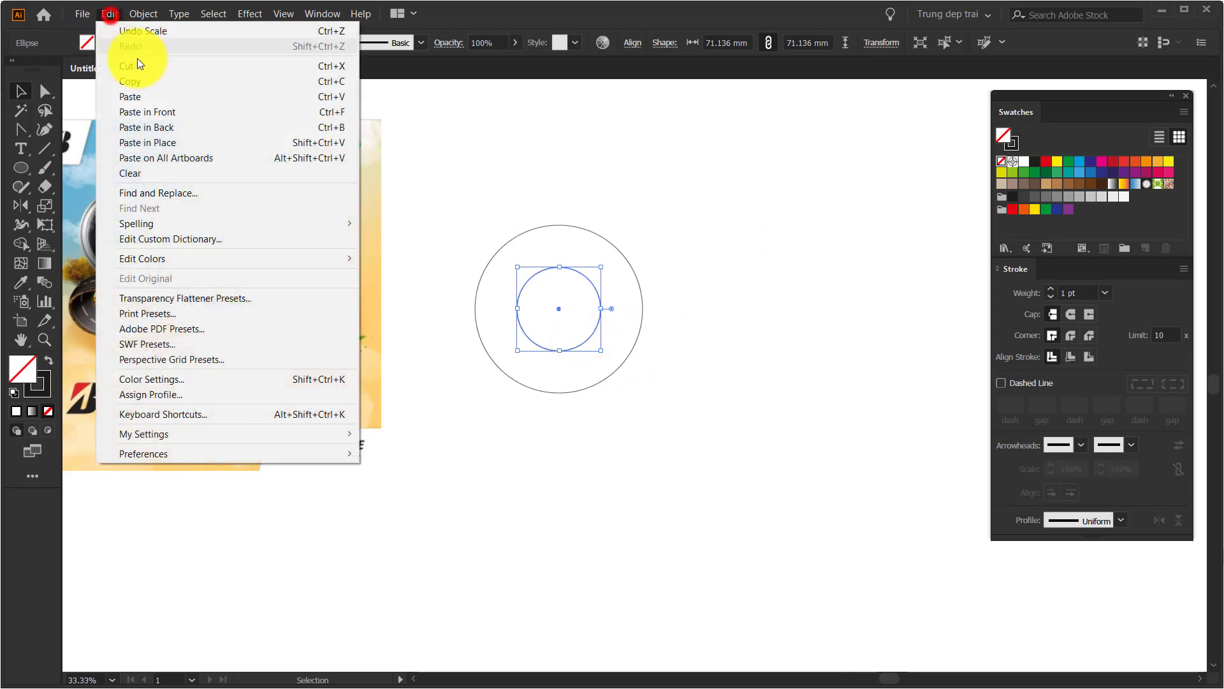
pyautogui.click(148, 86)
pyautogui.click(110, 13)
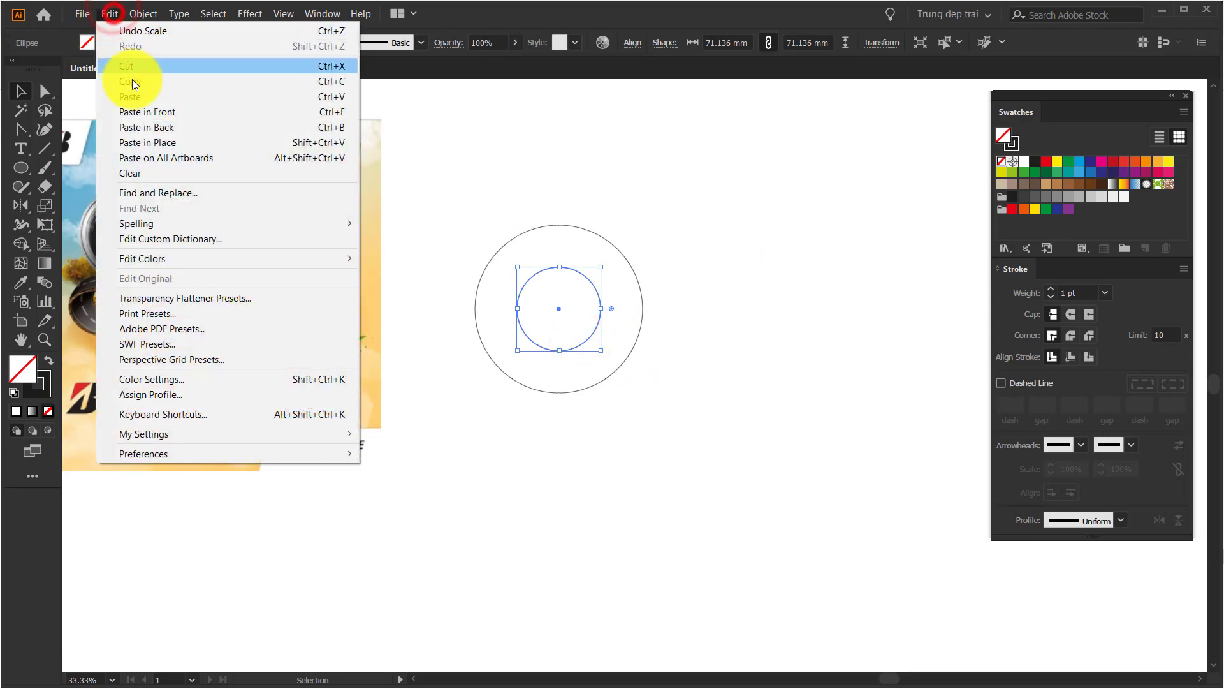
pyautogui.click(142, 114)
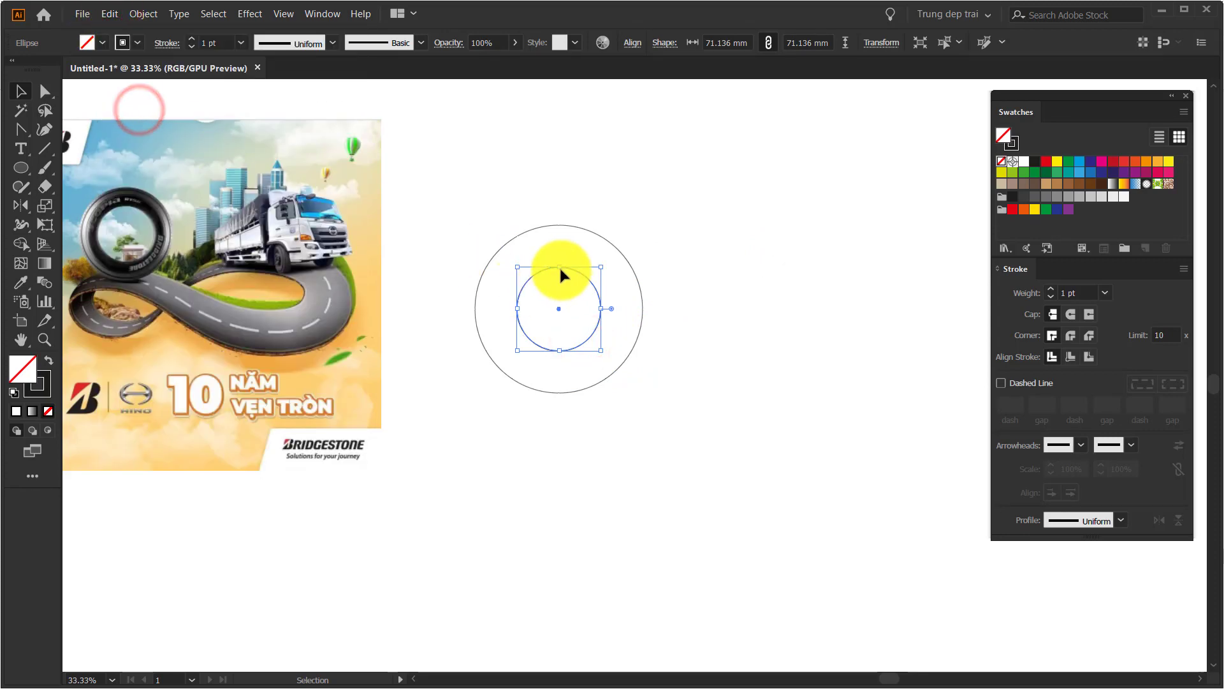
pyautogui.moveTo(560, 266); pyautogui.dragTo(563, 227)
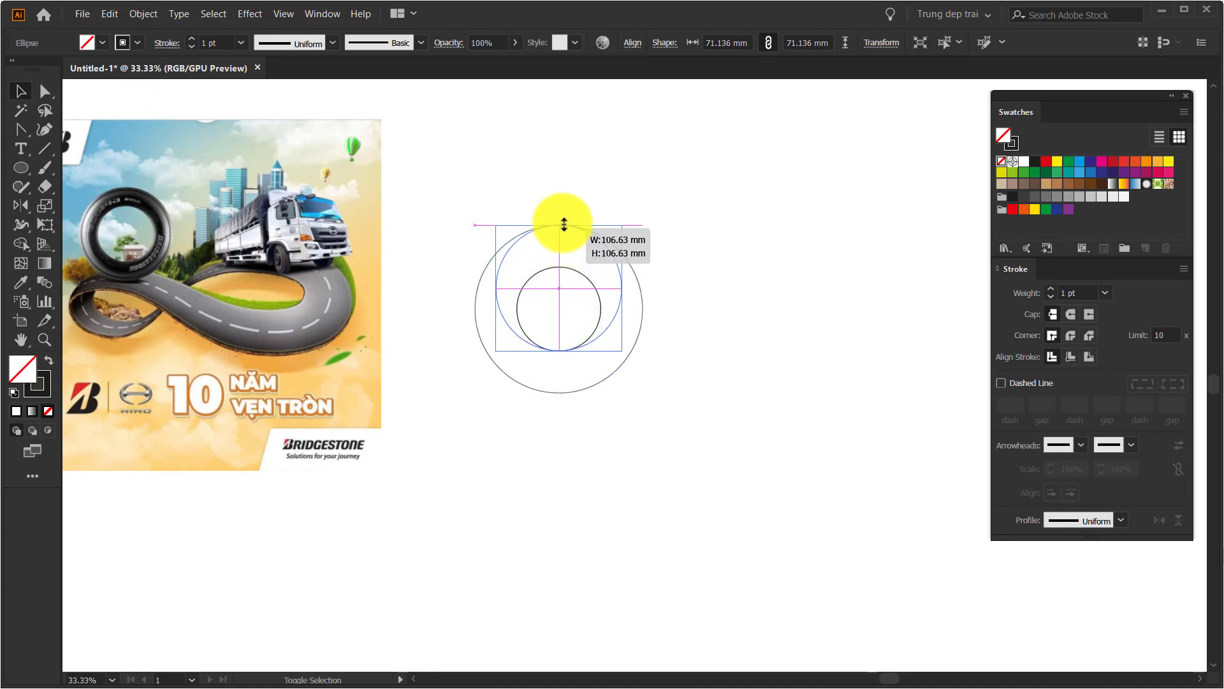
pyautogui.moveTo(564, 224); pyautogui.dragTo(564, 224)
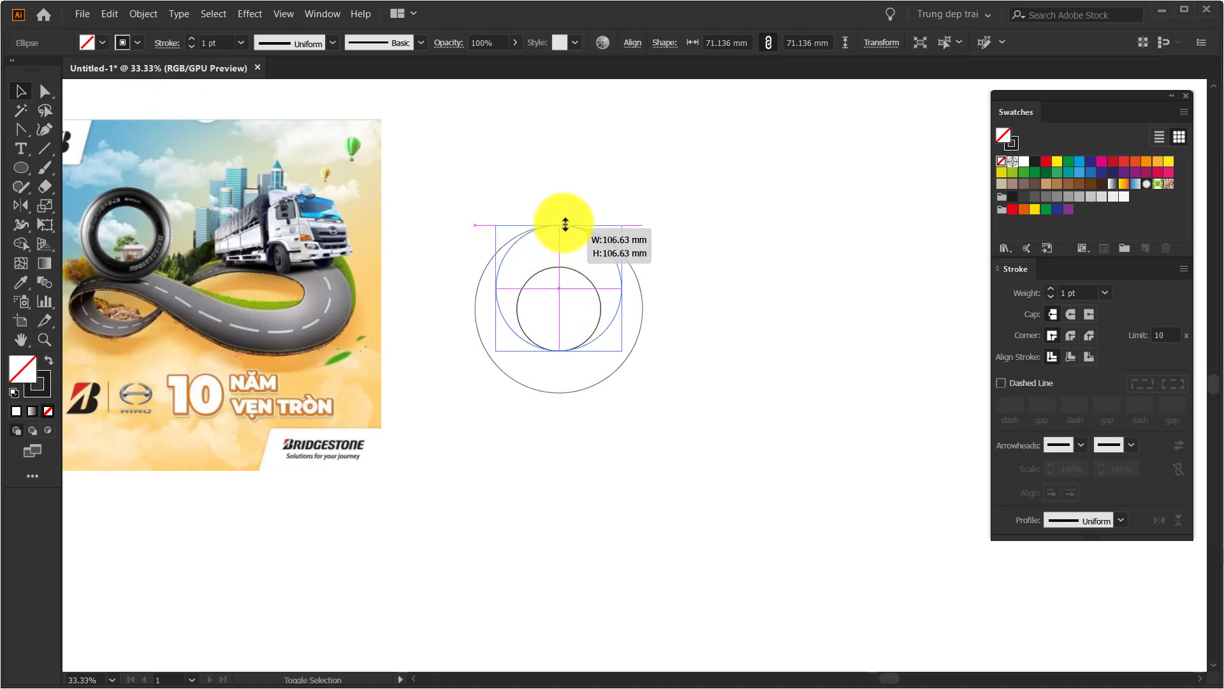
pyautogui.click(738, 248)
# - Paste another copy of the small circle and stretch it down to the large circle's bottom
pyautogui.click(559, 268)
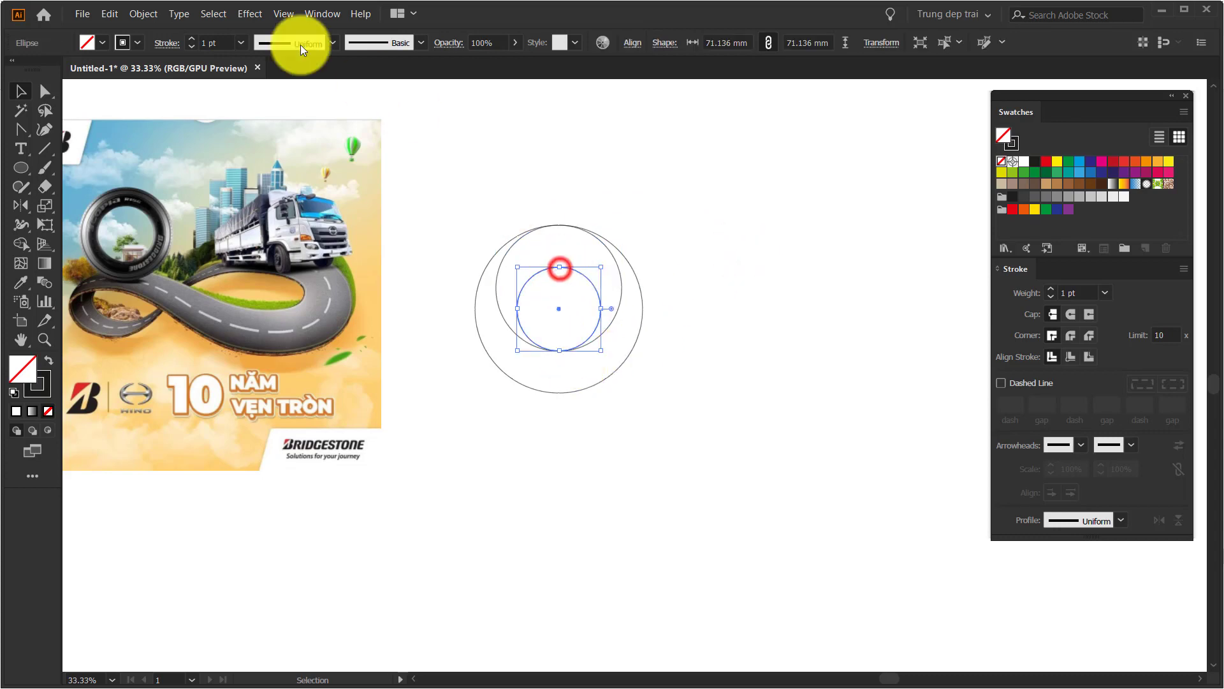
pyautogui.click(110, 14)
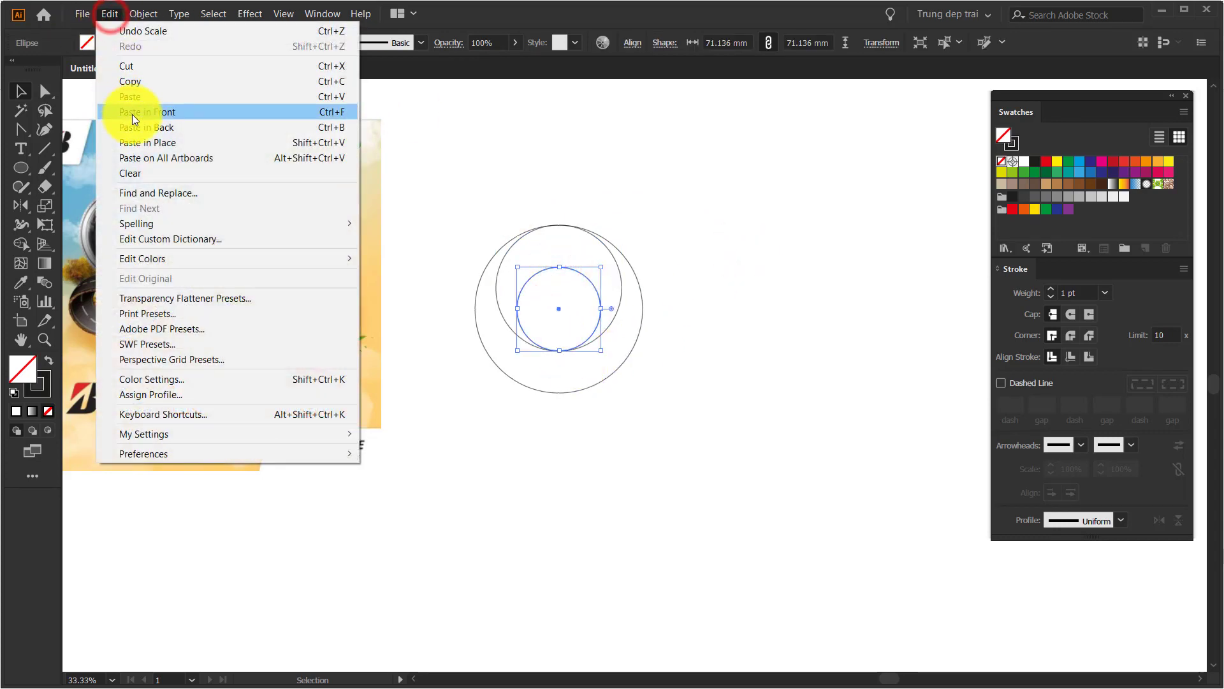
pyautogui.click(136, 82)
pyautogui.click(116, 14)
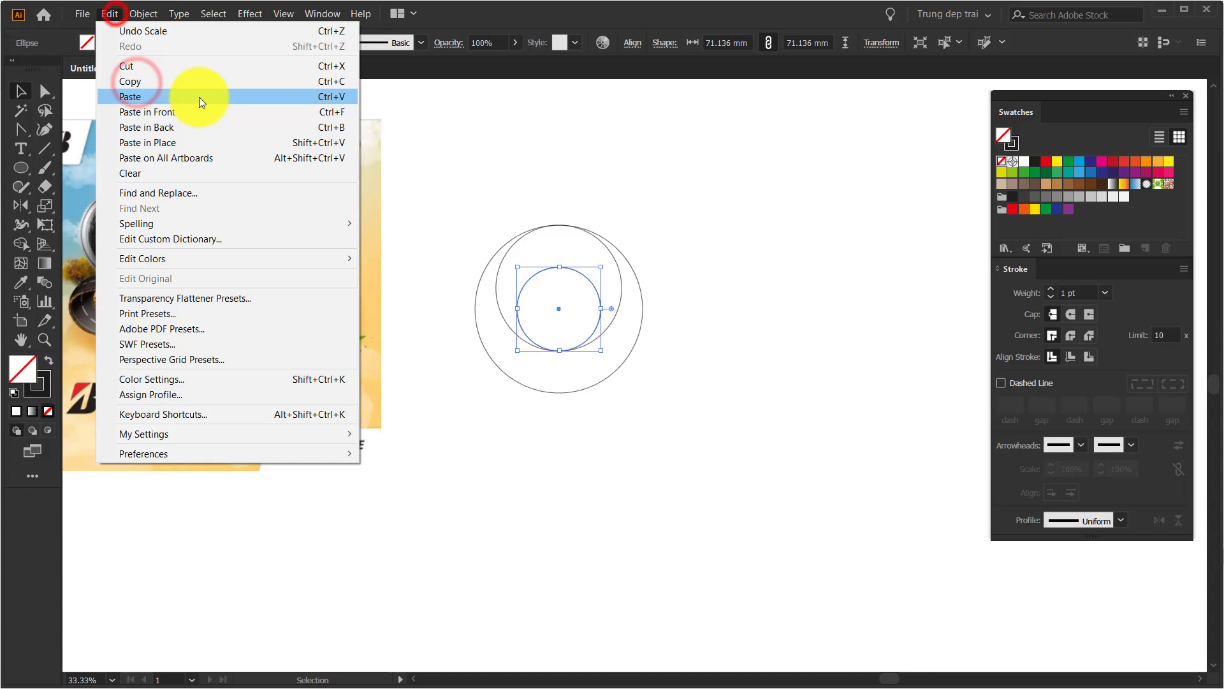
pyautogui.click(264, 109)
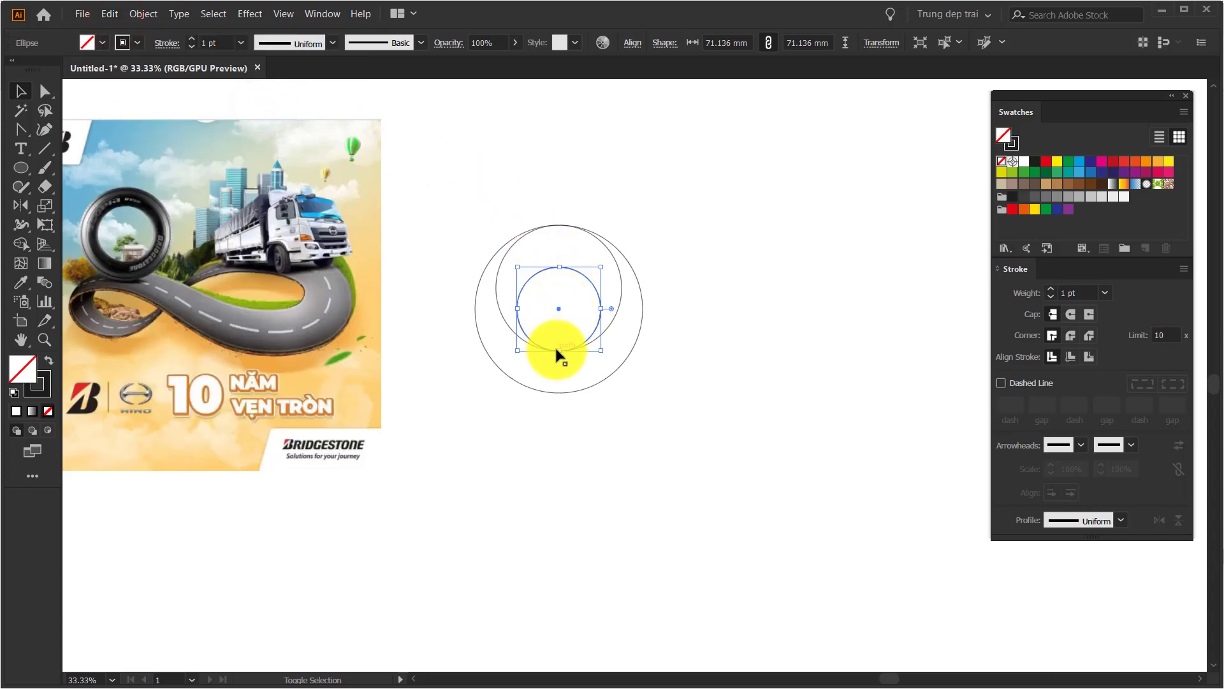
pyautogui.moveTo(560, 350); pyautogui.dragTo(555, 395)
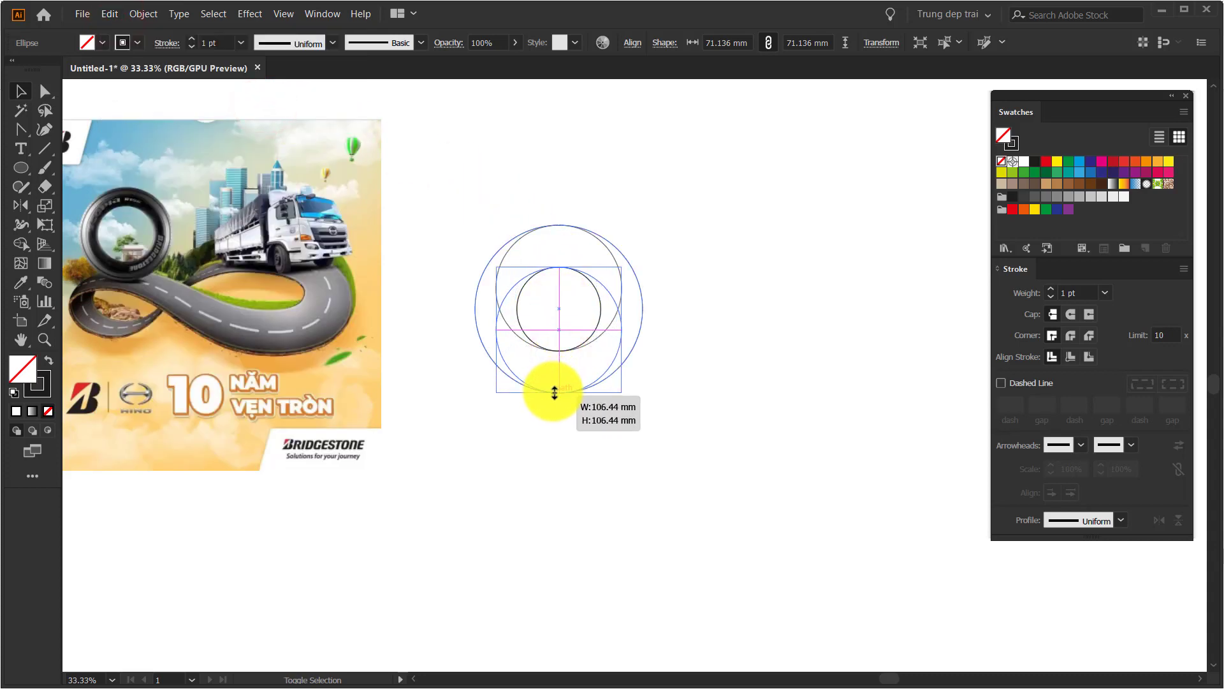
pyautogui.click(574, 417)
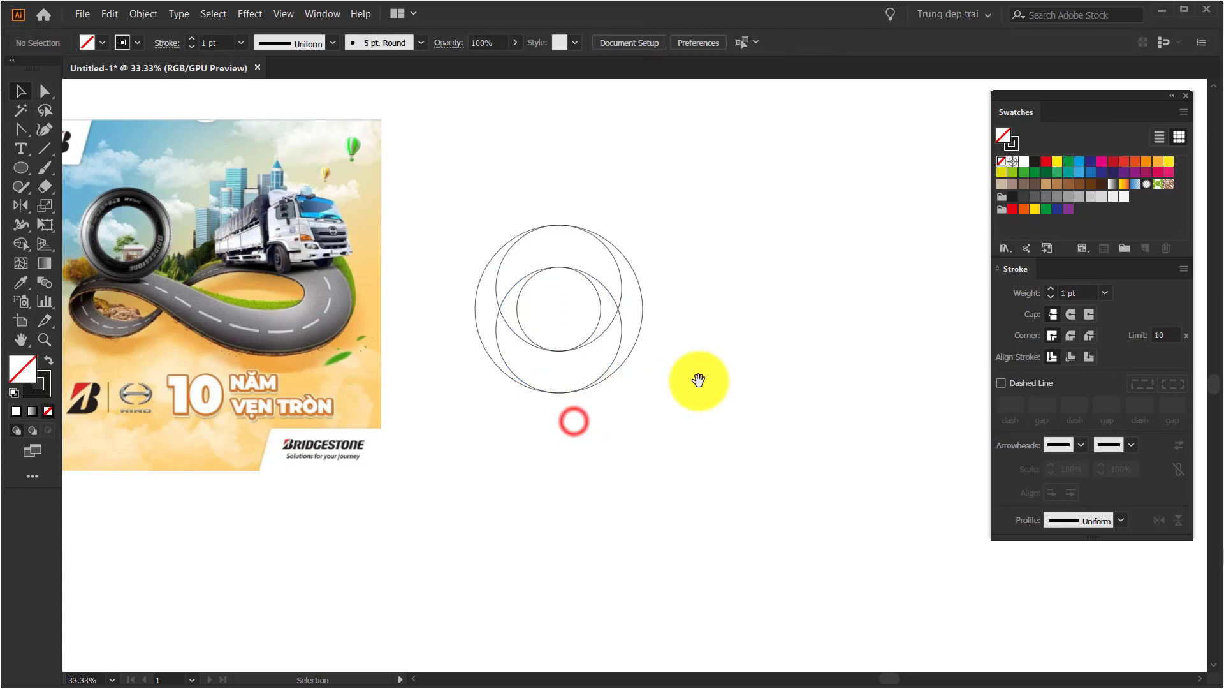
pyautogui.moveTo(698, 363); pyautogui.dragTo(606, 320)
# - Duplicate the circle set to the right and enlarge the copy to about 198.34 mm across
pyautogui.moveTo(388, 153)
pyautogui.mouseDown()
pyautogui.moveTo(466, 263)
pyautogui.moveTo(727, 288)
pyautogui.mouseUp()
pyautogui.moveTo(683, 376); pyautogui.dragTo(538, 419)
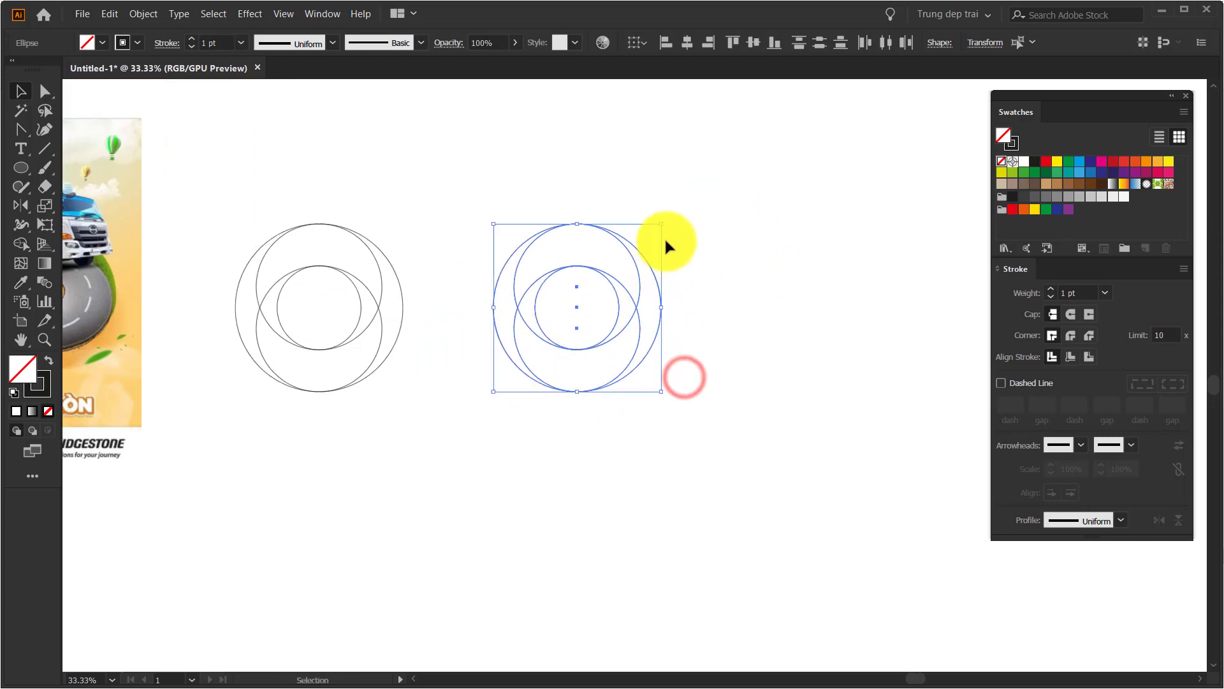
pyautogui.moveTo(661, 227); pyautogui.dragTo(721, 192)
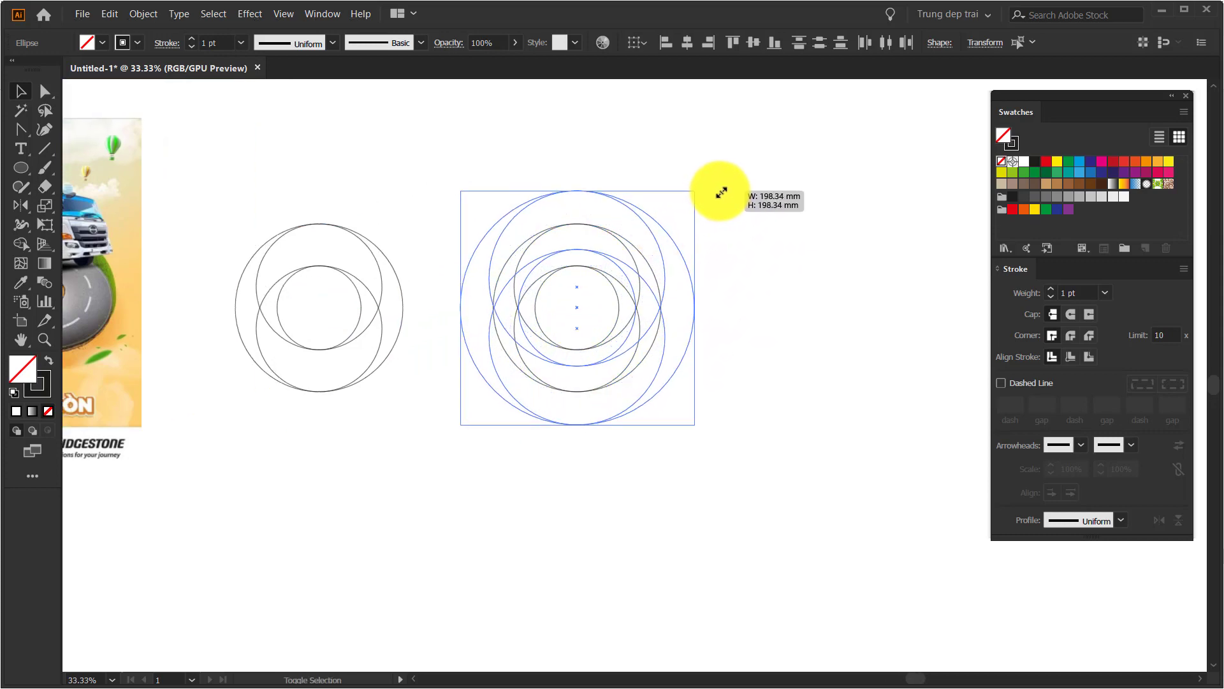
pyautogui.click(732, 314)
pyautogui.click(552, 404)
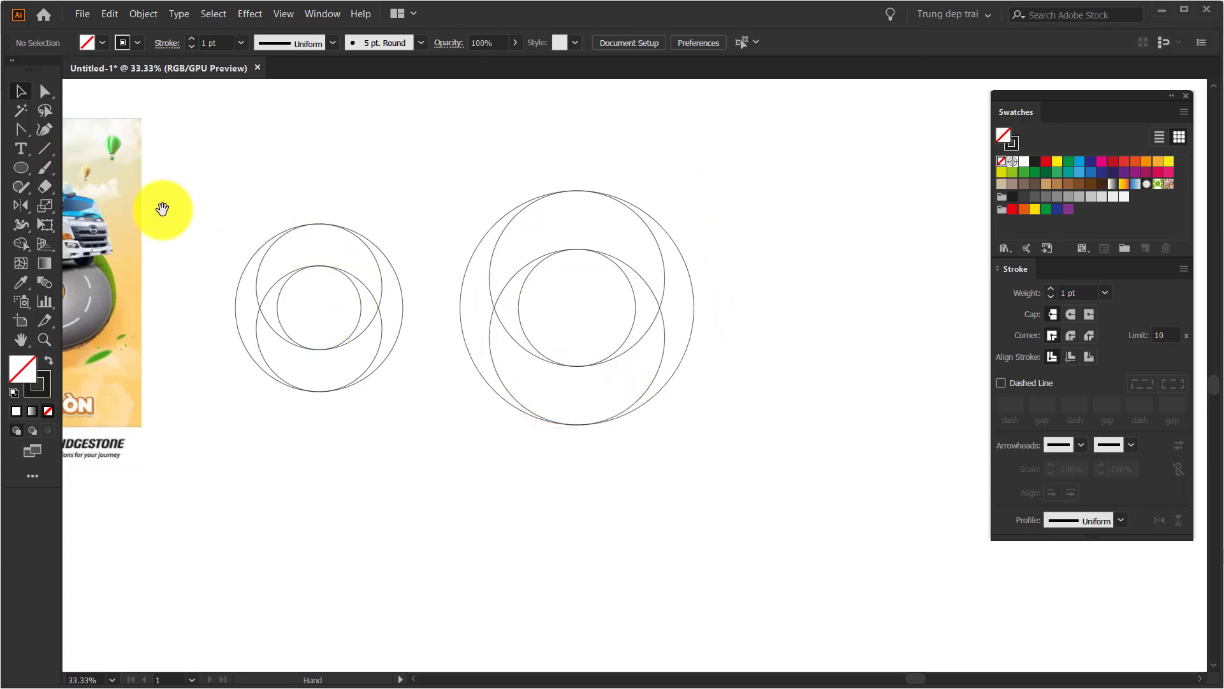
# - Pan over to the Bridgestone reference banner and back to the circles
pyautogui.moveTo(163, 209); pyautogui.dragTo(569, 212)
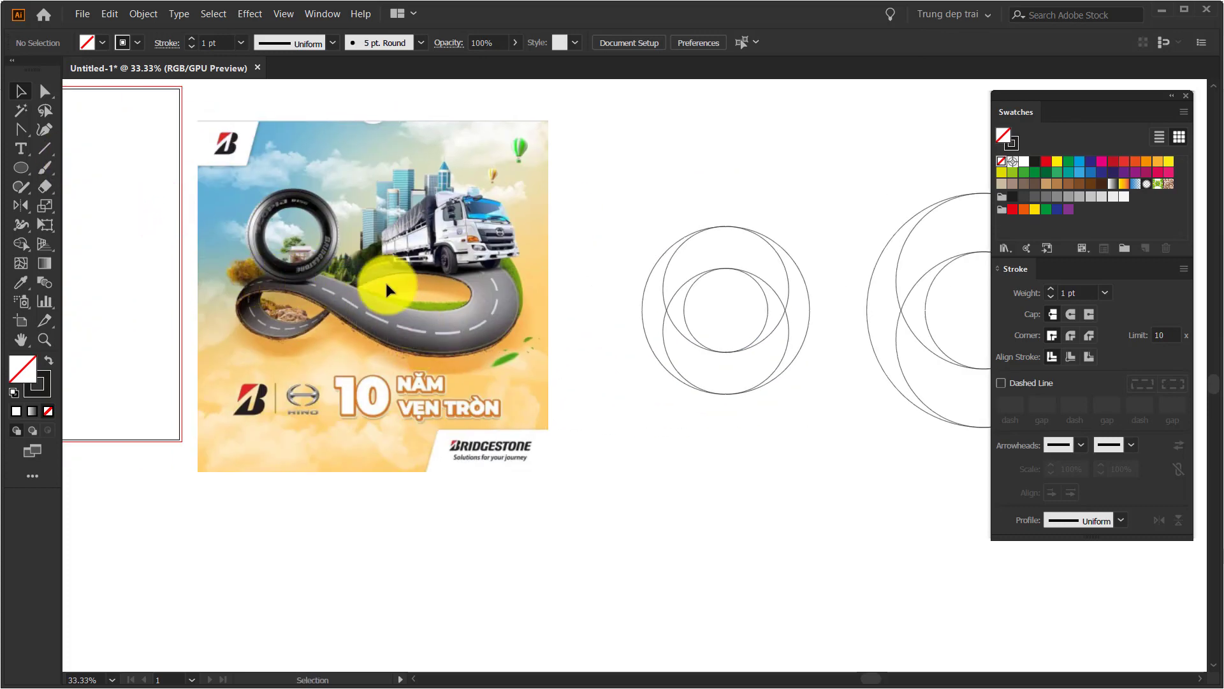
pyautogui.moveTo(593, 260); pyautogui.dragTo(355, 279)
pyautogui.scroll(4, 564, 308)
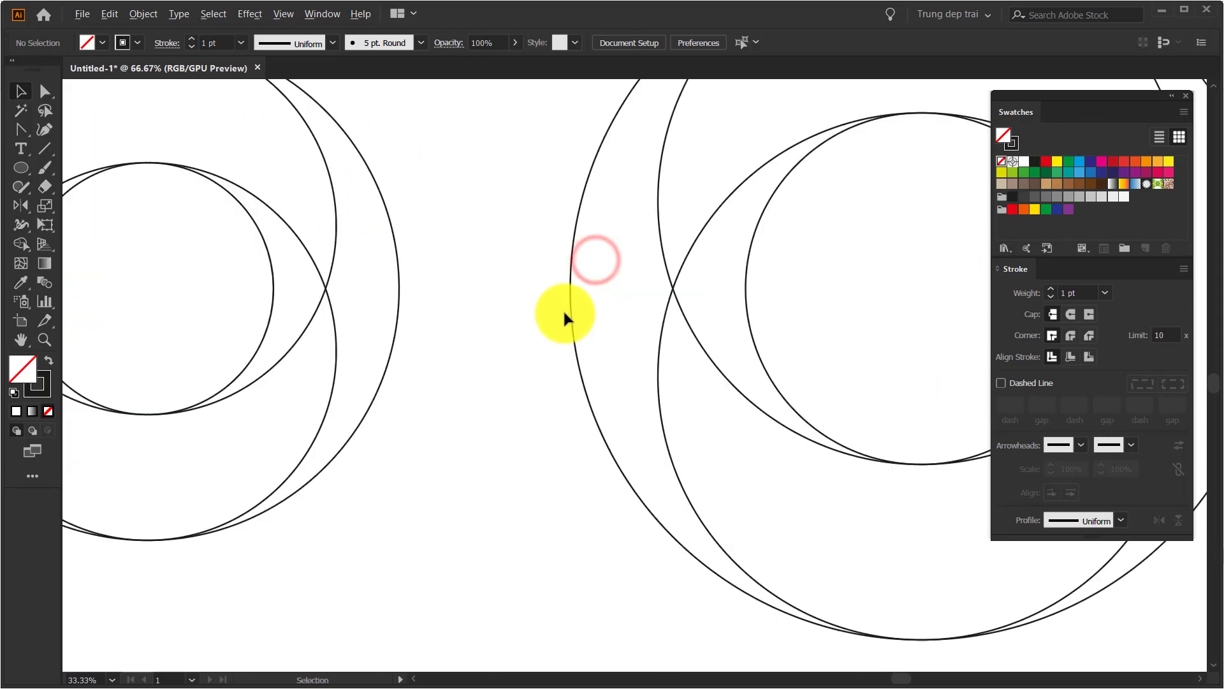
pyautogui.scroll(-1, 564, 308)
pyautogui.scroll(-2, 561, 314)
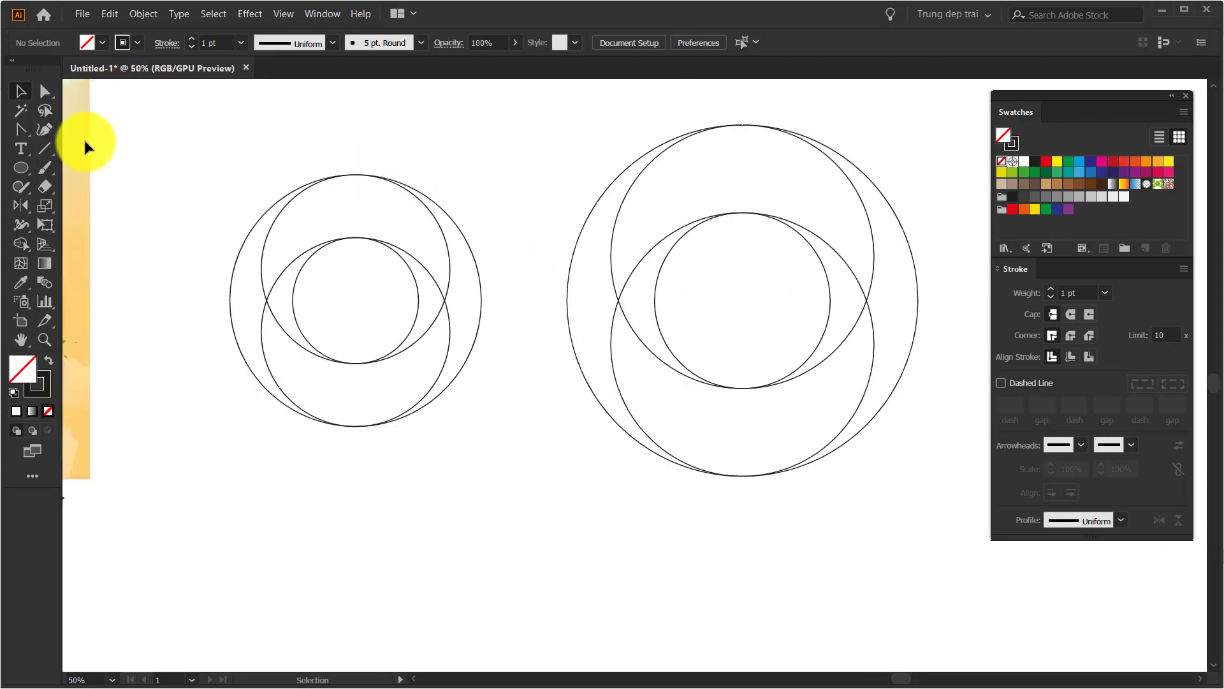
# - Draw the first tangent line from the left circle's top point to the right circle's bottom
pyautogui.click(47, 153)
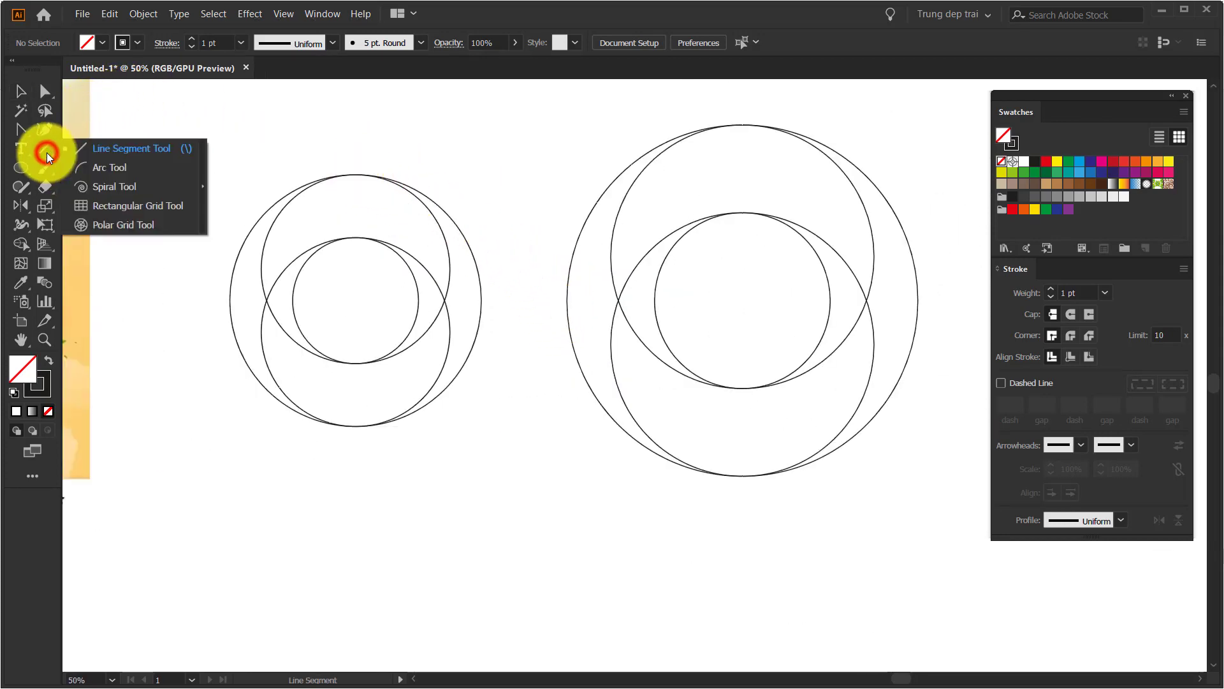
pyautogui.click(136, 152)
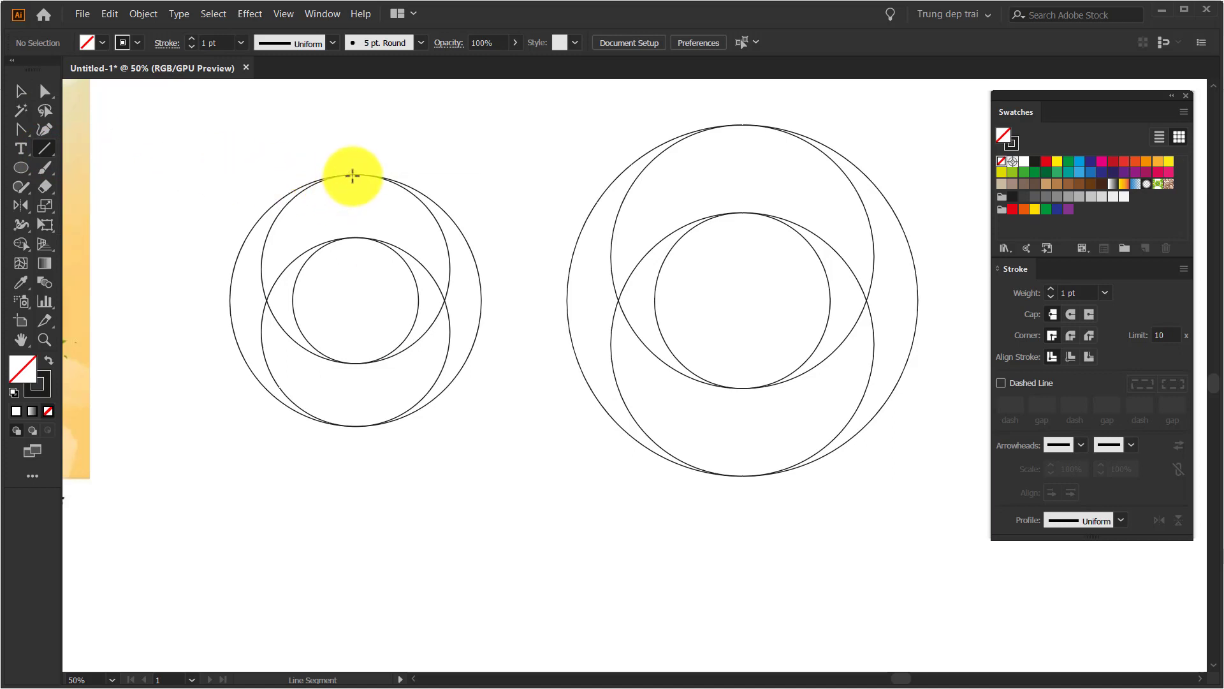
pyautogui.moveTo(353, 174); pyautogui.dragTo(744, 387)
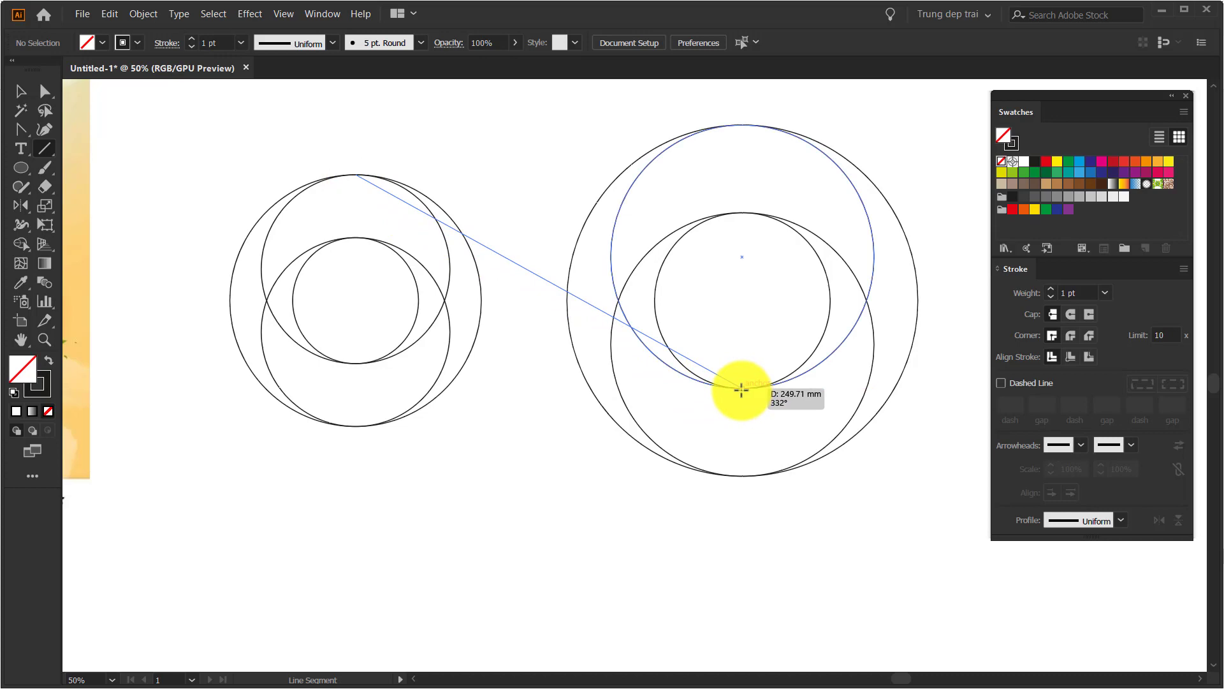
pyautogui.moveTo(741, 389); pyautogui.dragTo(744, 392)
pyautogui.scroll(7, 745, 392)
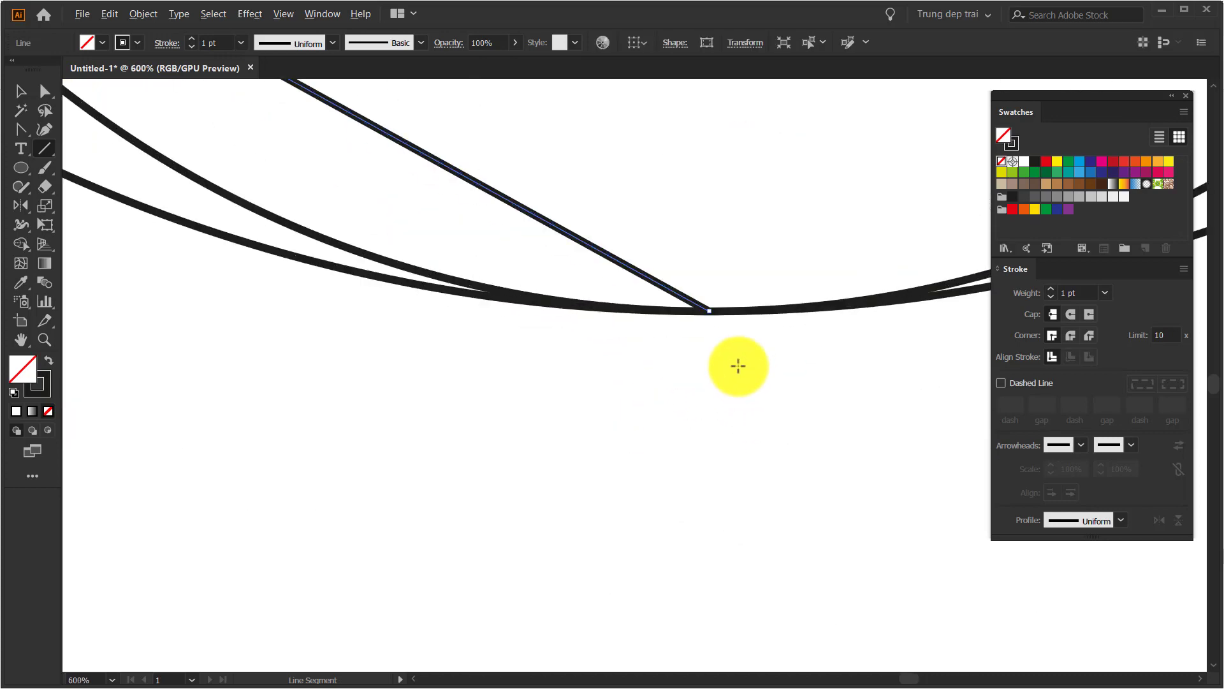
pyautogui.scroll(-2, 738, 364)
pyautogui.scroll(-5, 738, 361)
pyautogui.scroll(3, 471, 201)
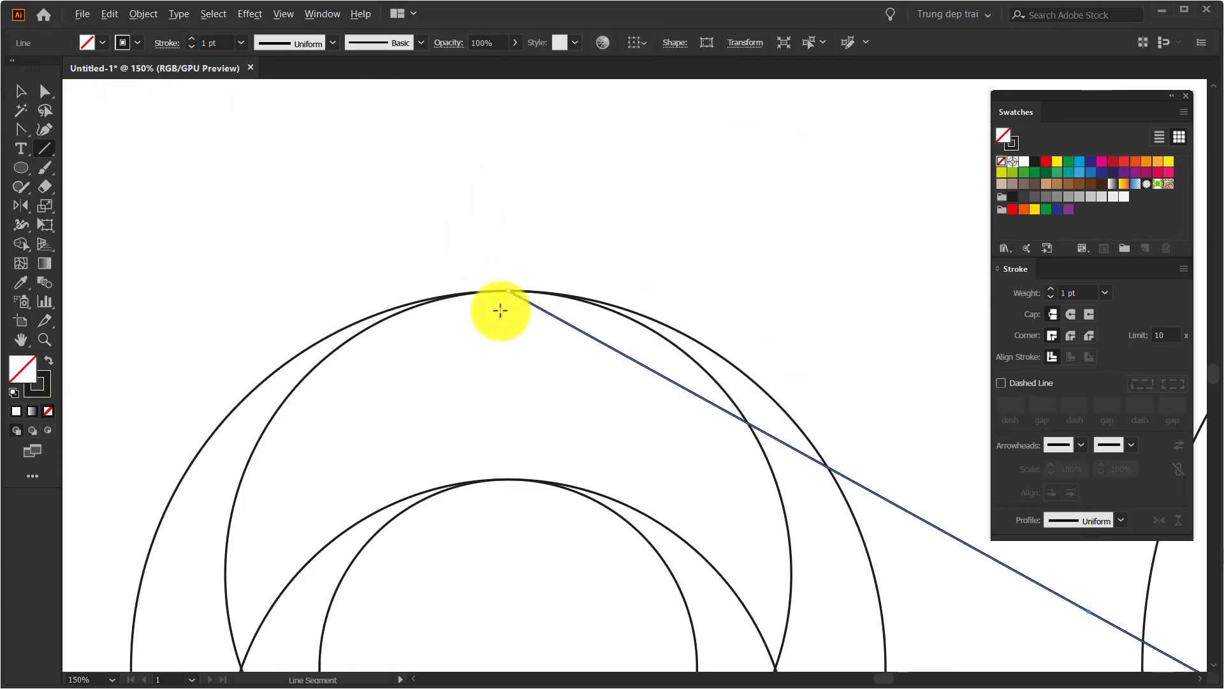
pyautogui.scroll(-1, 500, 310)
pyautogui.scroll(-2, 500, 306)
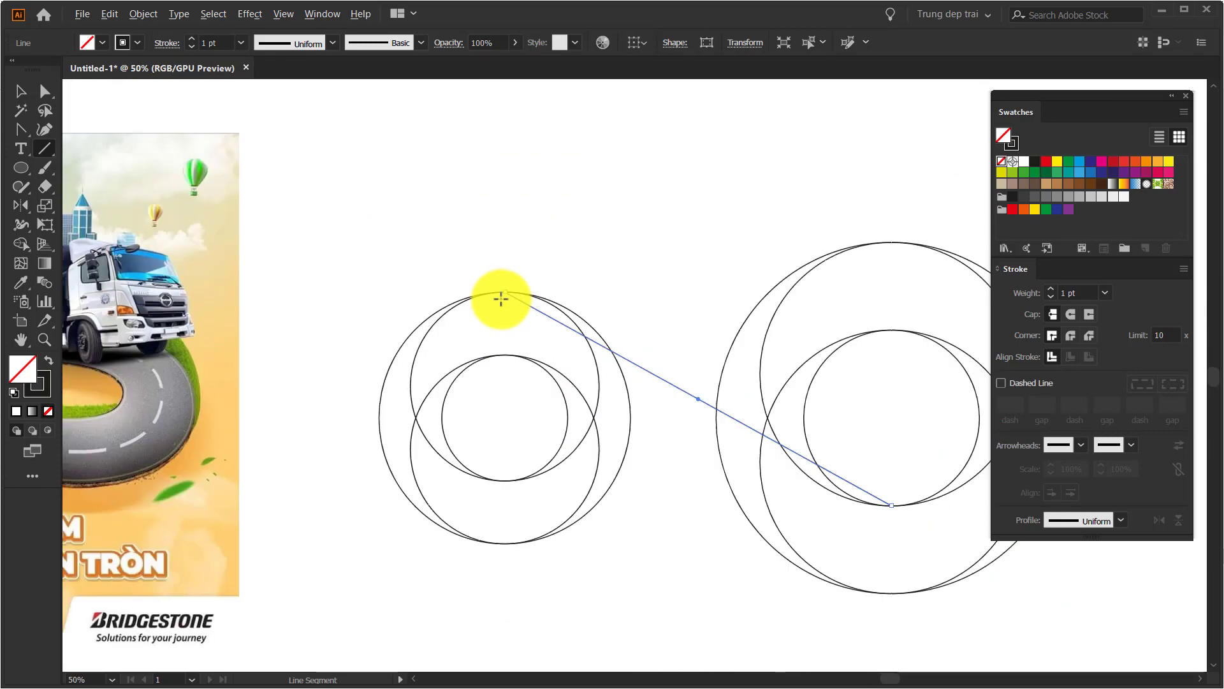
pyautogui.moveTo(572, 390); pyautogui.dragTo(463, 282)
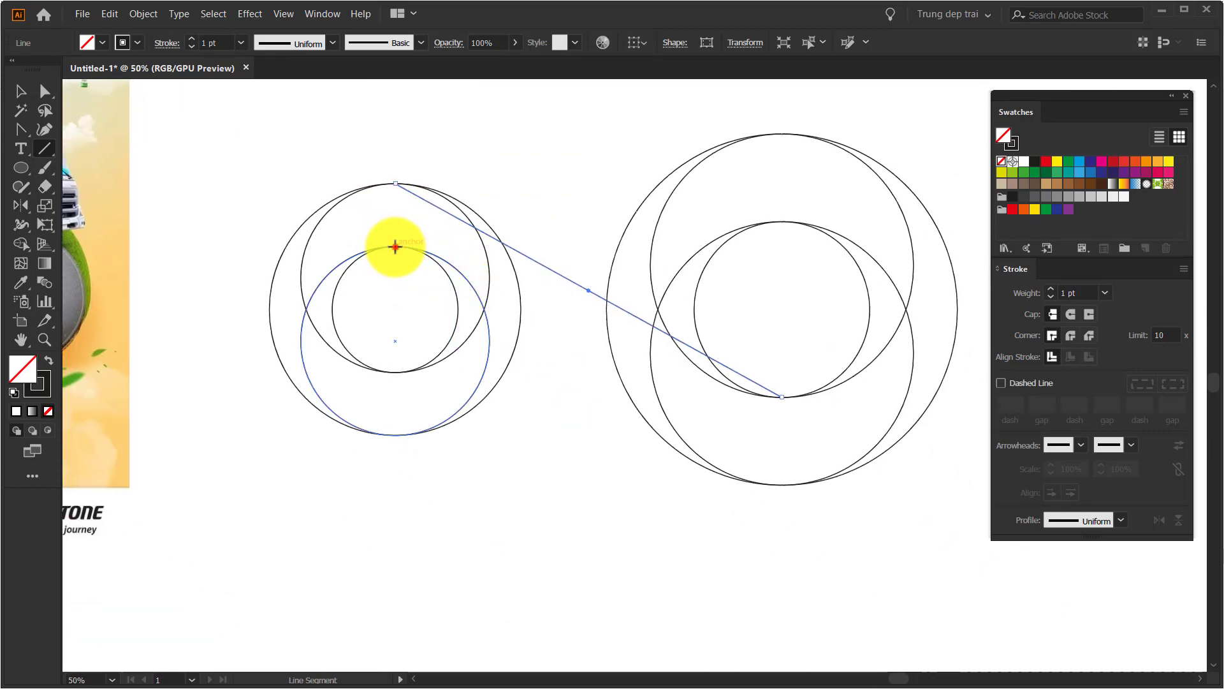
# - Draw three more crossing tangent lines between the left and right circle anchors
pyautogui.moveTo(395, 246); pyautogui.dragTo(781, 485)
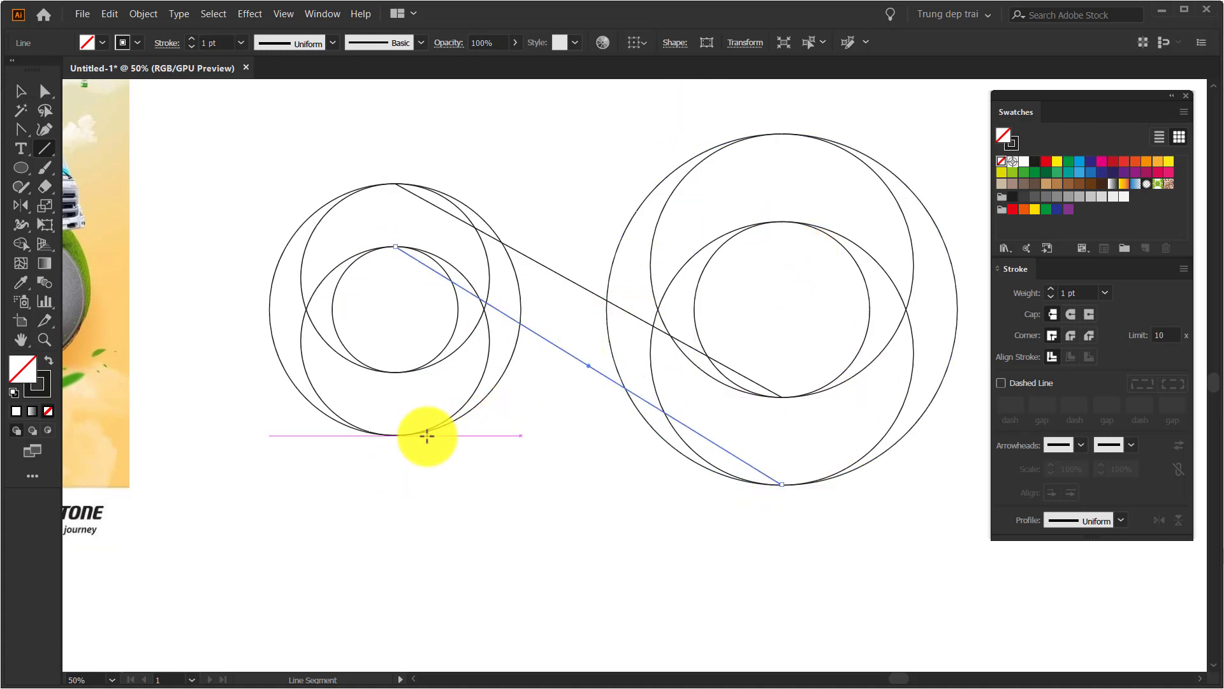
pyautogui.moveTo(396, 435); pyautogui.dragTo(782, 221)
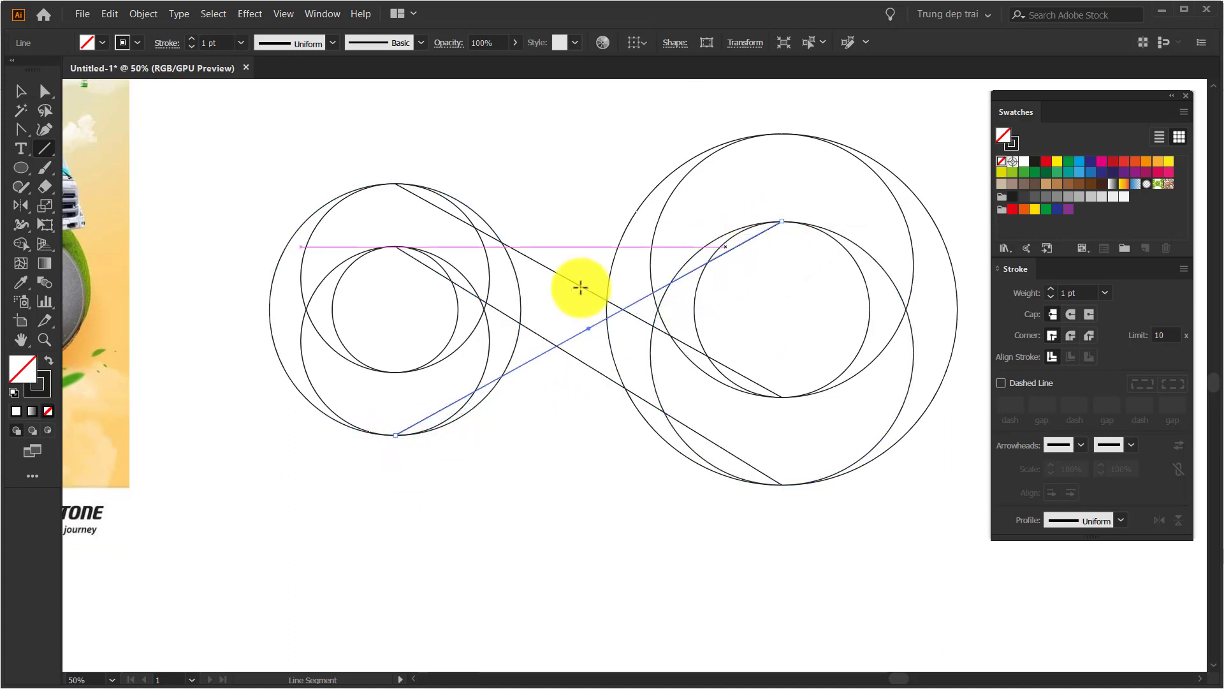
pyautogui.moveTo(396, 372); pyautogui.dragTo(782, 134)
pyautogui.press('v')
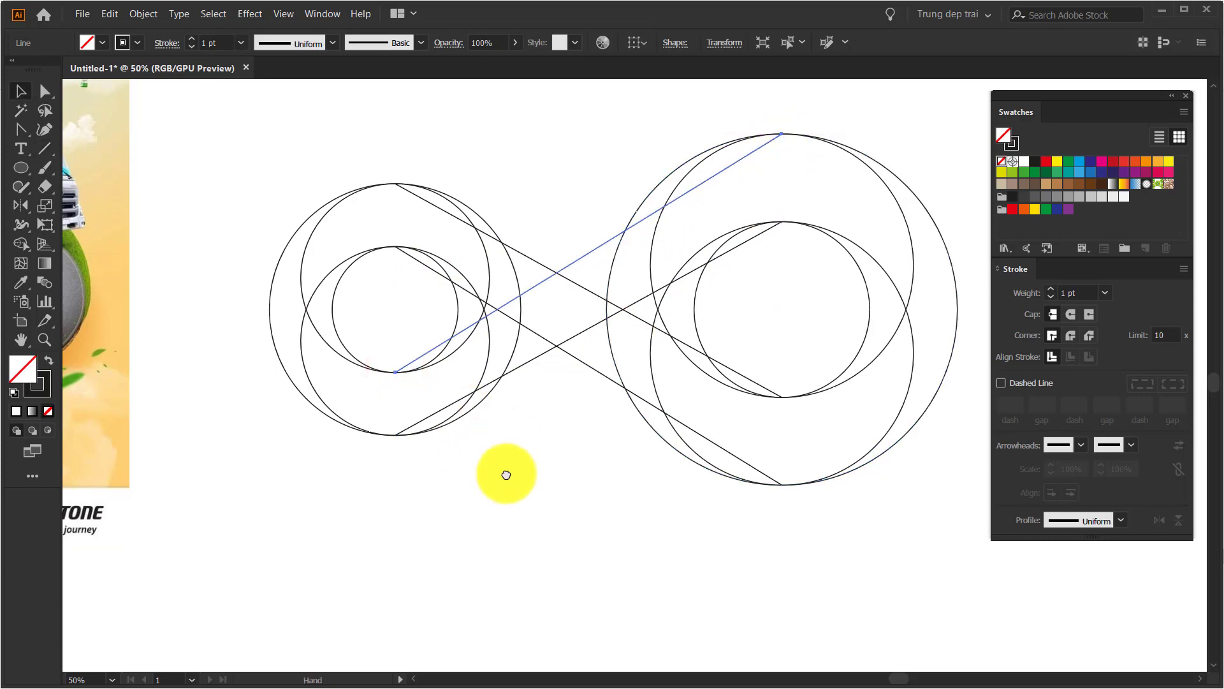
pyautogui.moveTo(504, 473); pyautogui.dragTo(793, 519)
pyautogui.moveTo(503, 473); pyautogui.dragTo(732, 516)
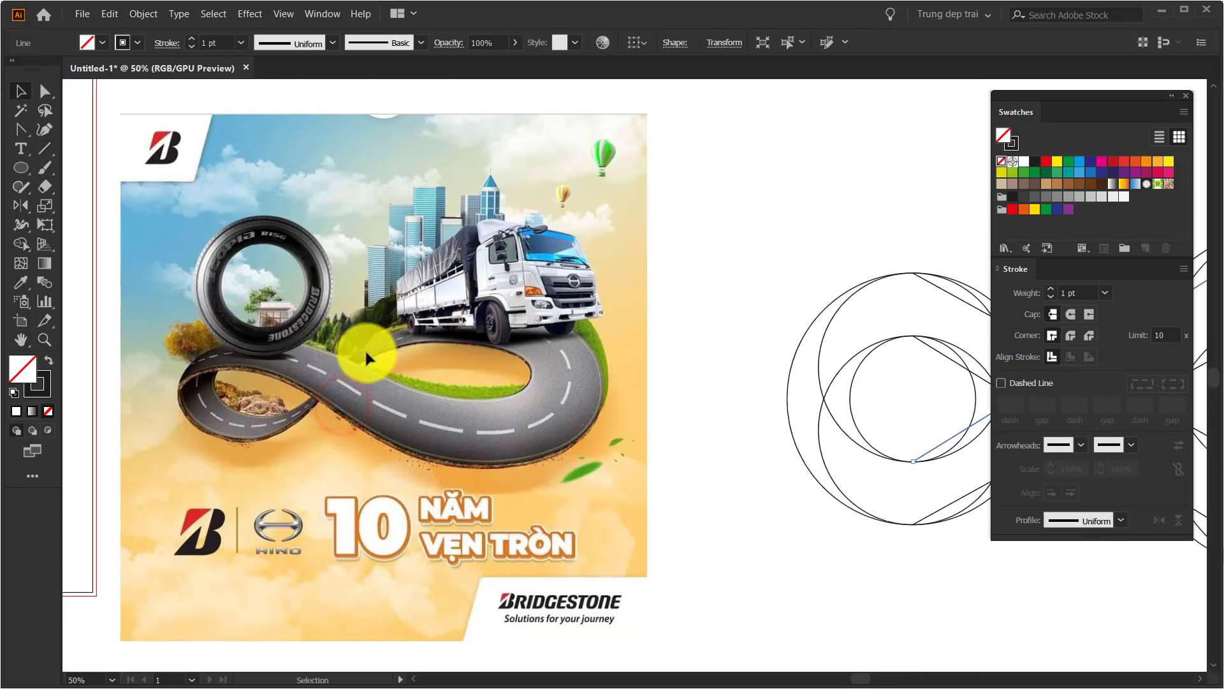
pyautogui.moveTo(593, 400); pyautogui.dragTo(88, 298)
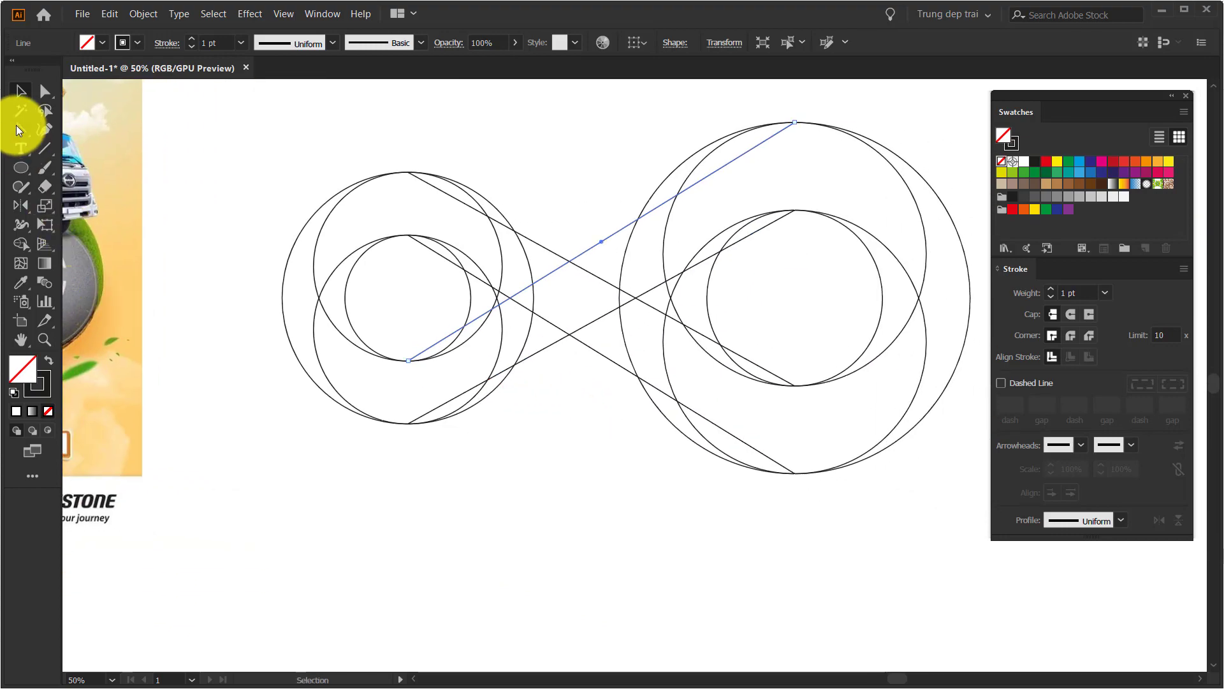
# - Convert the first diagonal's top and lower-right anchors into a smooth S-curve
pyautogui.click(17, 125)
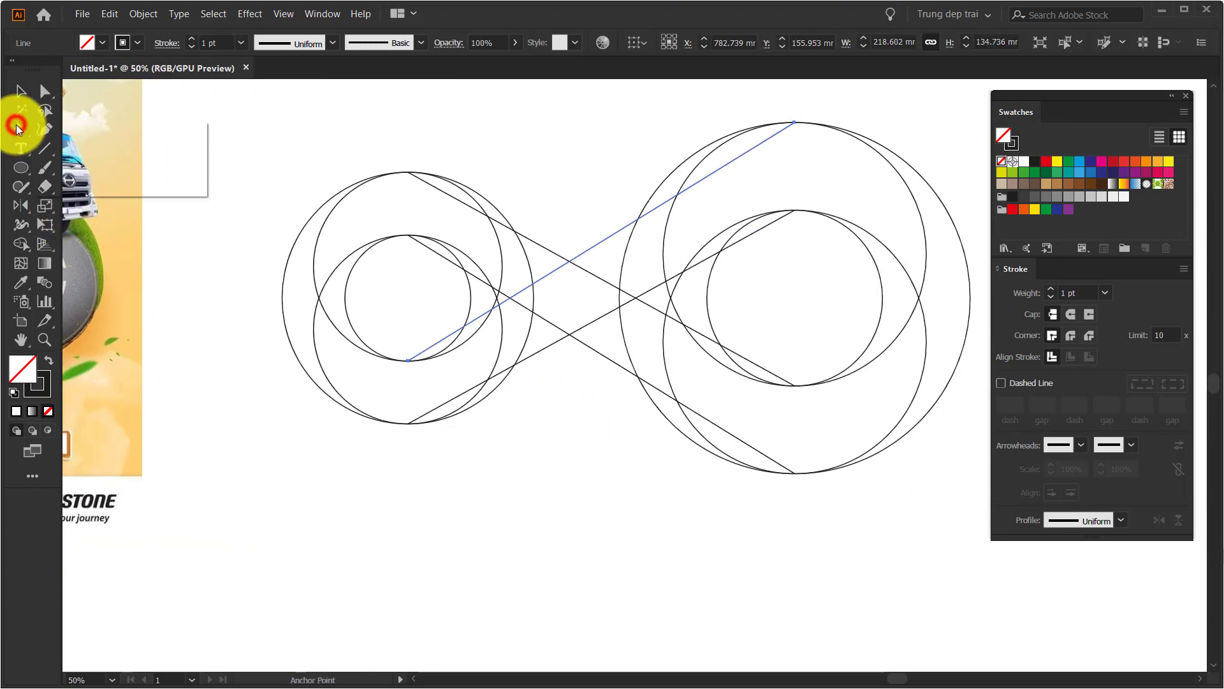
pyautogui.click(408, 174)
pyautogui.moveTo(409, 174)
pyautogui.mouseDown()
pyautogui.moveTo(565, 174)
pyautogui.moveTo(743, 363)
pyautogui.mouseUp()
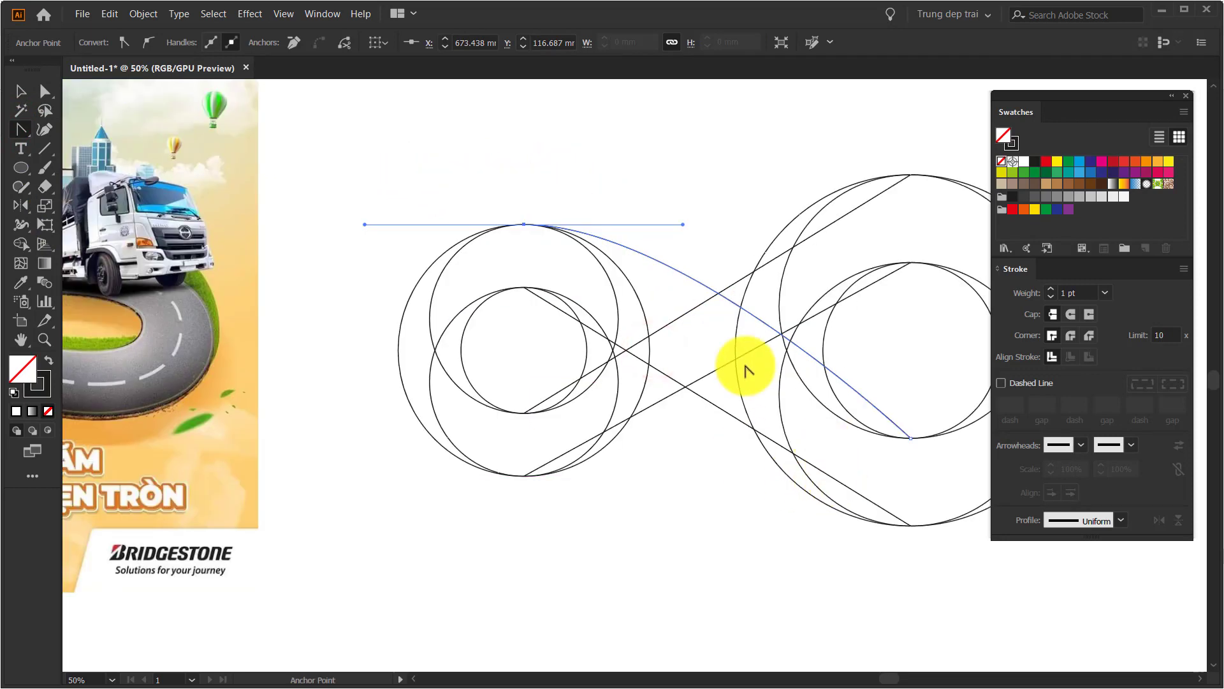
pyautogui.moveTo(272, 273); pyautogui.dragTo(651, 370)
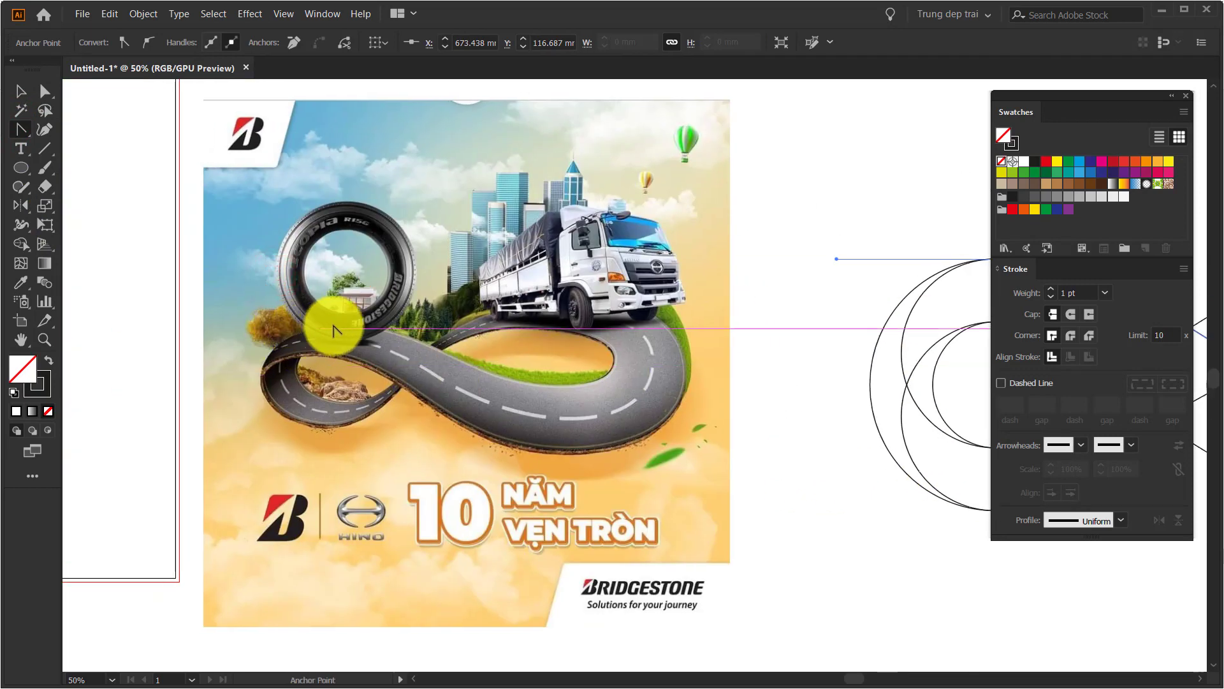
pyautogui.moveTo(717, 348); pyautogui.dragTo(495, 277)
pyautogui.moveTo(703, 227); pyautogui.dragTo(437, 170)
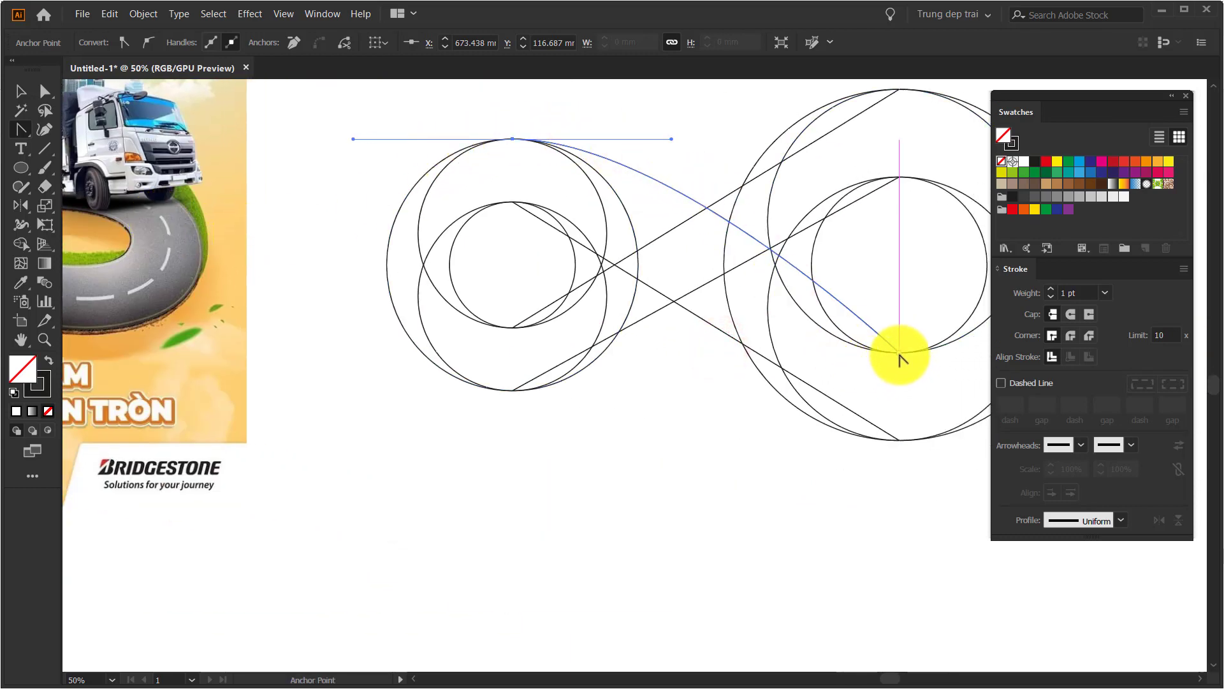
pyautogui.moveTo(899, 352); pyautogui.dragTo(1054, 374)
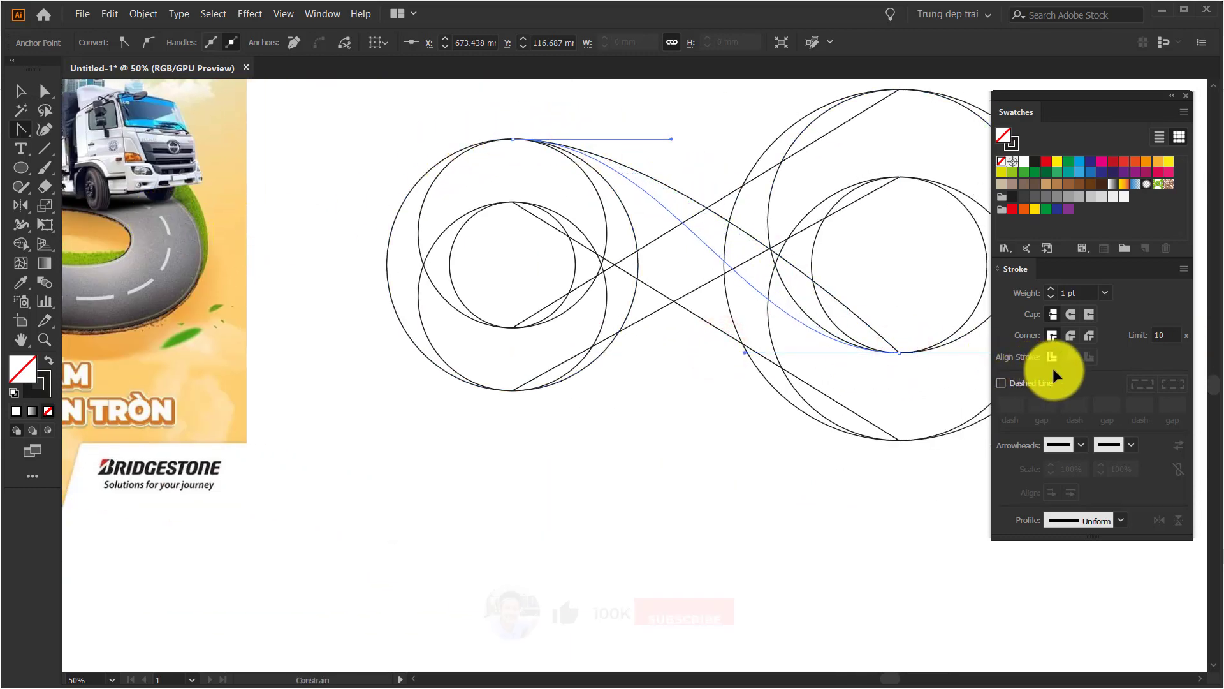
pyautogui.moveTo(778, 424); pyautogui.dragTo(689, 371)
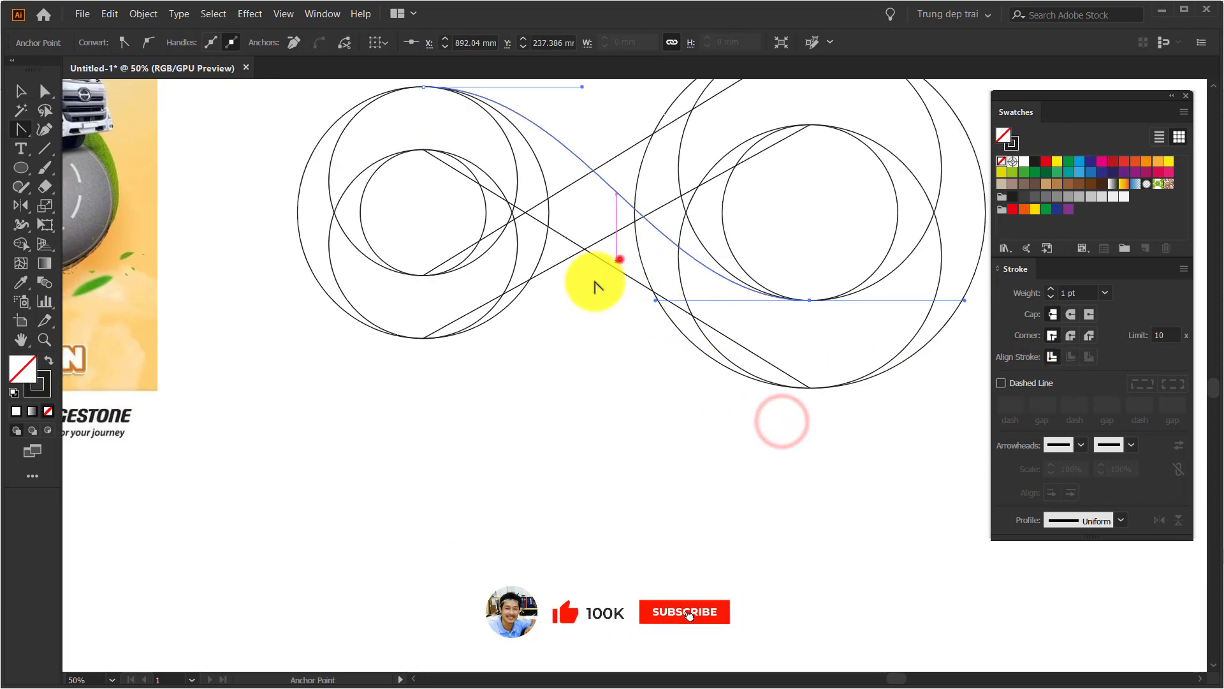
# - Smooth both end anchors of the next diagonal line into a curve
pyautogui.click(618, 262)
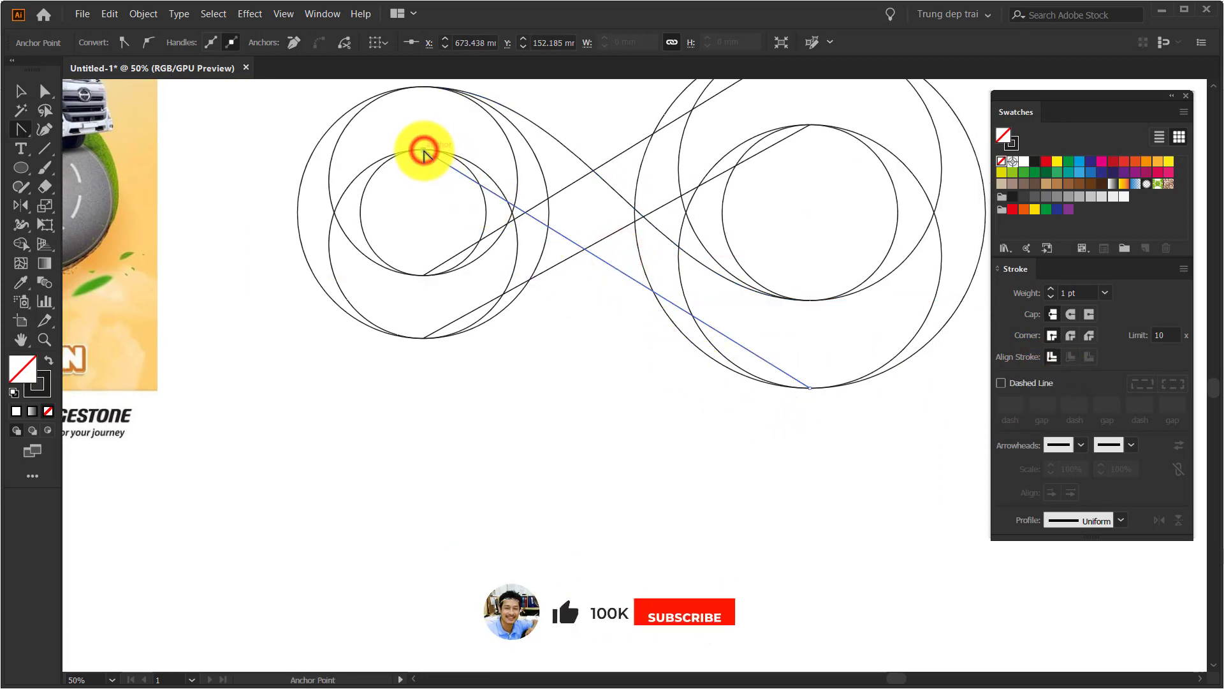
pyautogui.moveTo(424, 151); pyautogui.dragTo(545, 161)
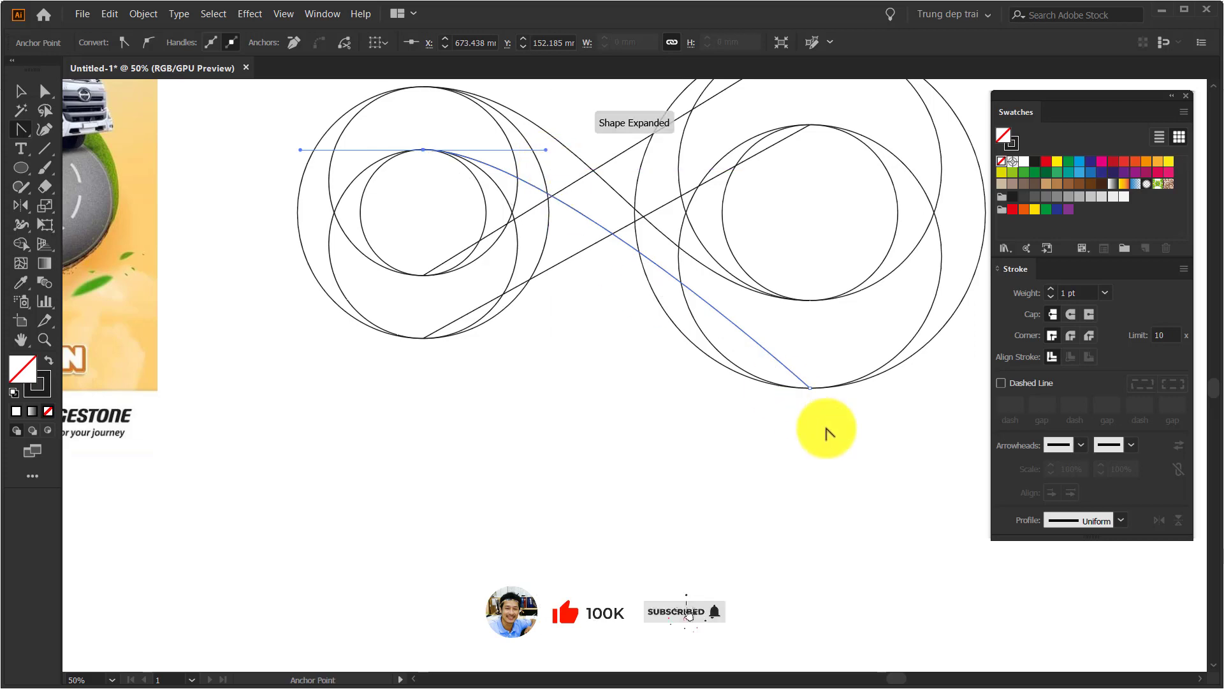
pyautogui.moveTo(810, 388); pyautogui.dragTo(997, 397)
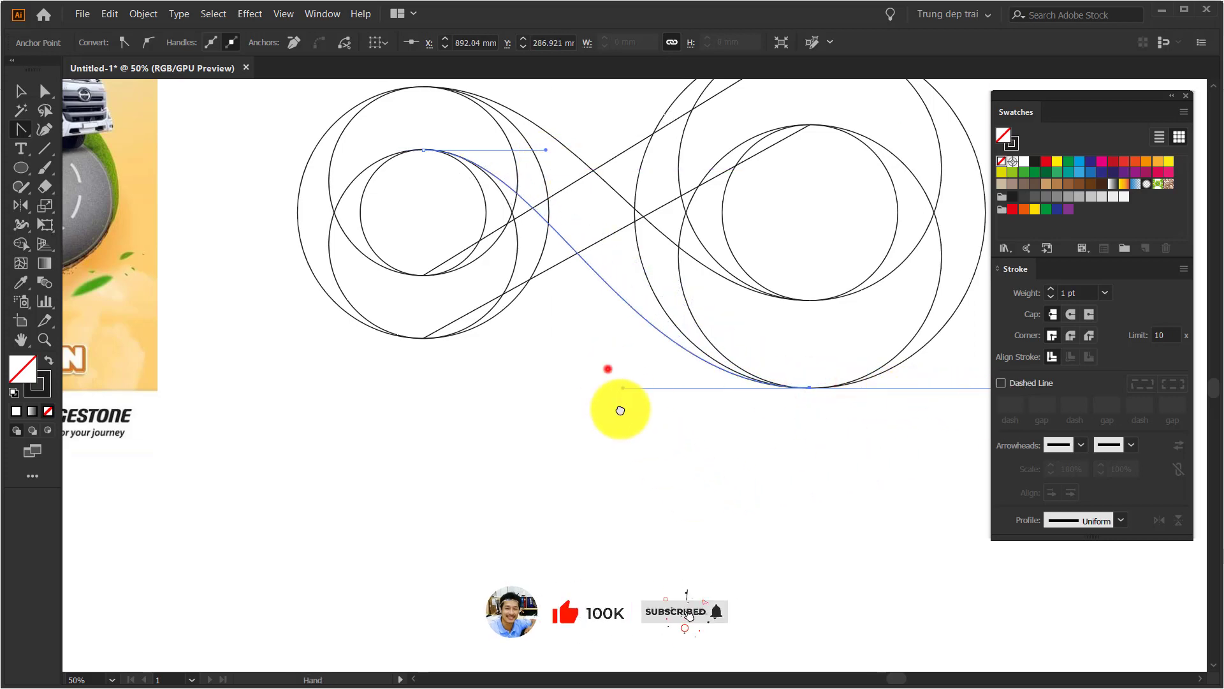
pyautogui.moveTo(607, 369)
pyautogui.mouseDown()
pyautogui.moveTo(642, 458)
pyautogui.moveTo(1045, 481)
pyautogui.mouseUp()
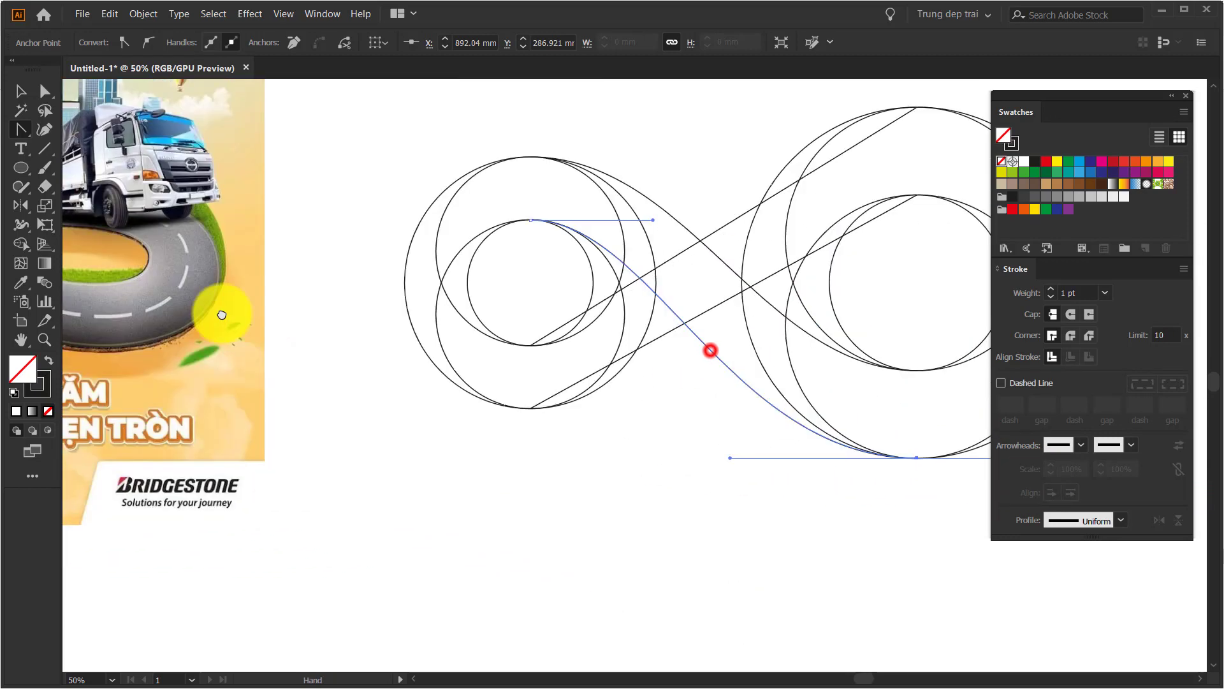
# - Drag horizontal handles from the end anchors so the remaining diagonals curve from left bottoms to right tops
pyautogui.moveTo(711, 350); pyautogui.dragTo(182, 309)
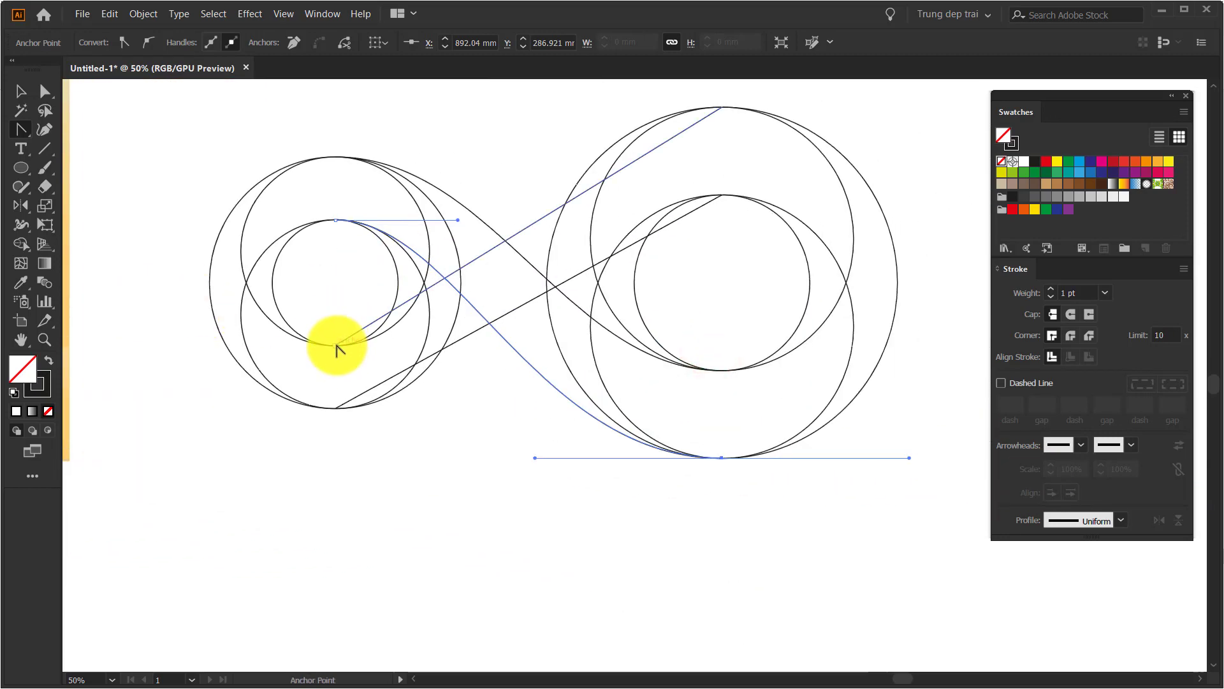
pyautogui.moveTo(336, 345); pyautogui.dragTo(448, 347)
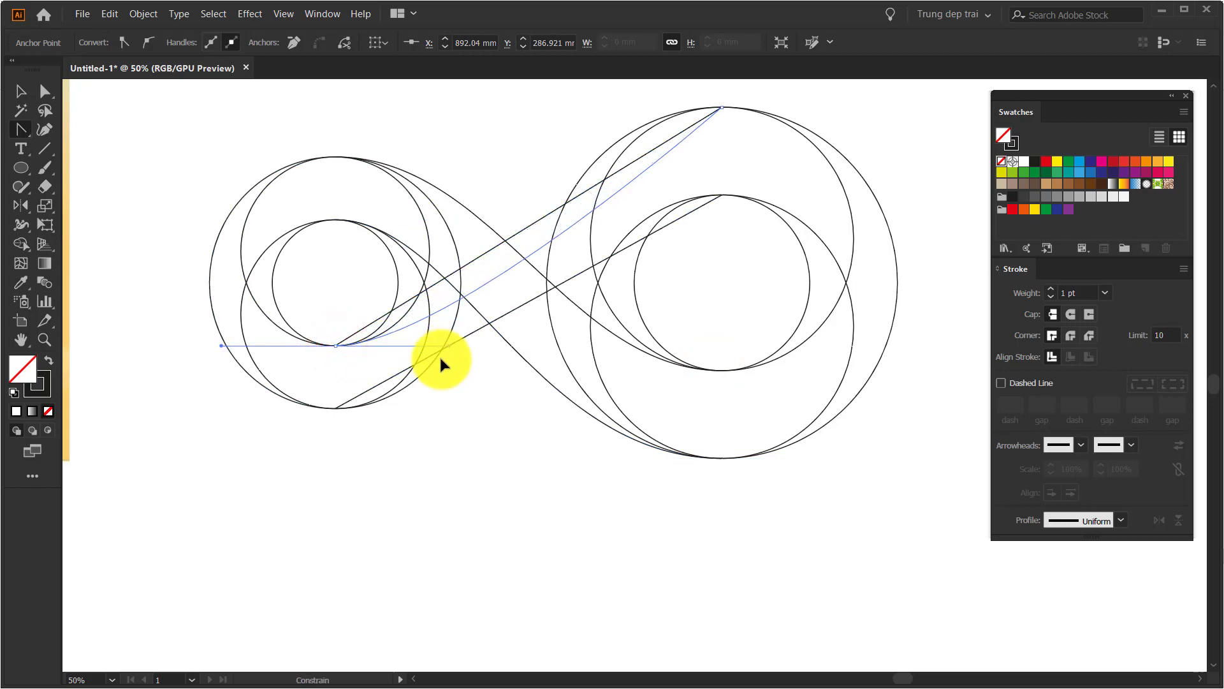
pyautogui.moveTo(336, 408); pyautogui.dragTo(473, 409)
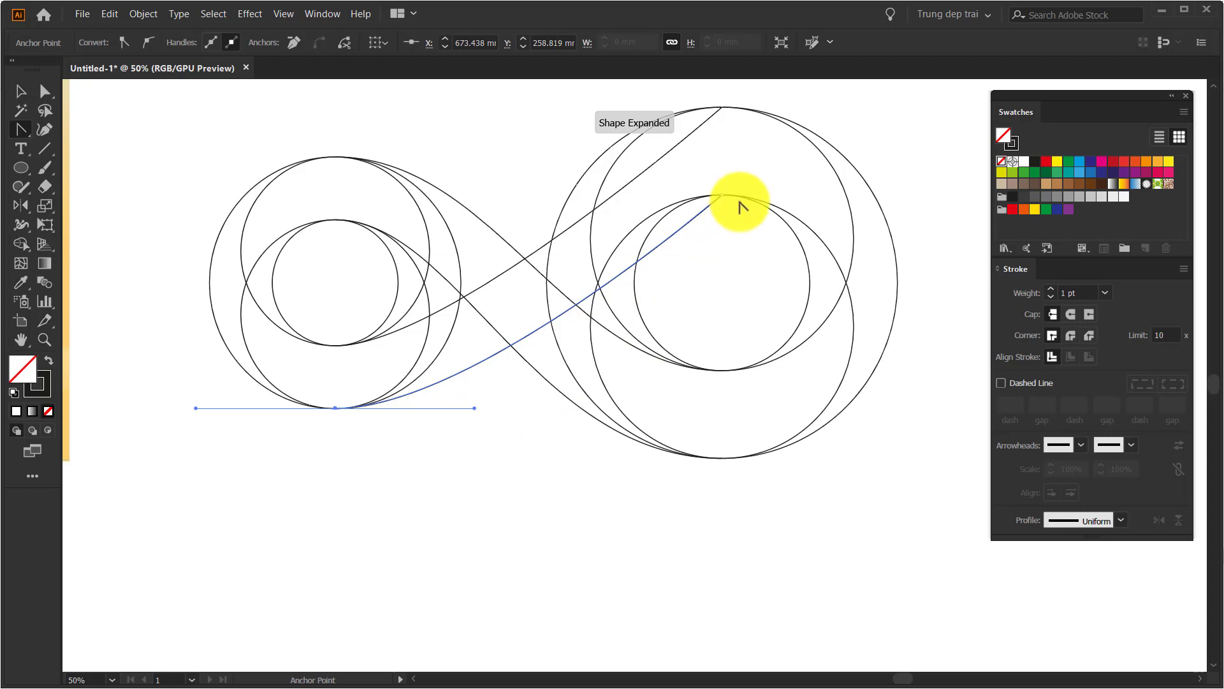
pyautogui.moveTo(787, 204); pyautogui.dragTo(885, 208)
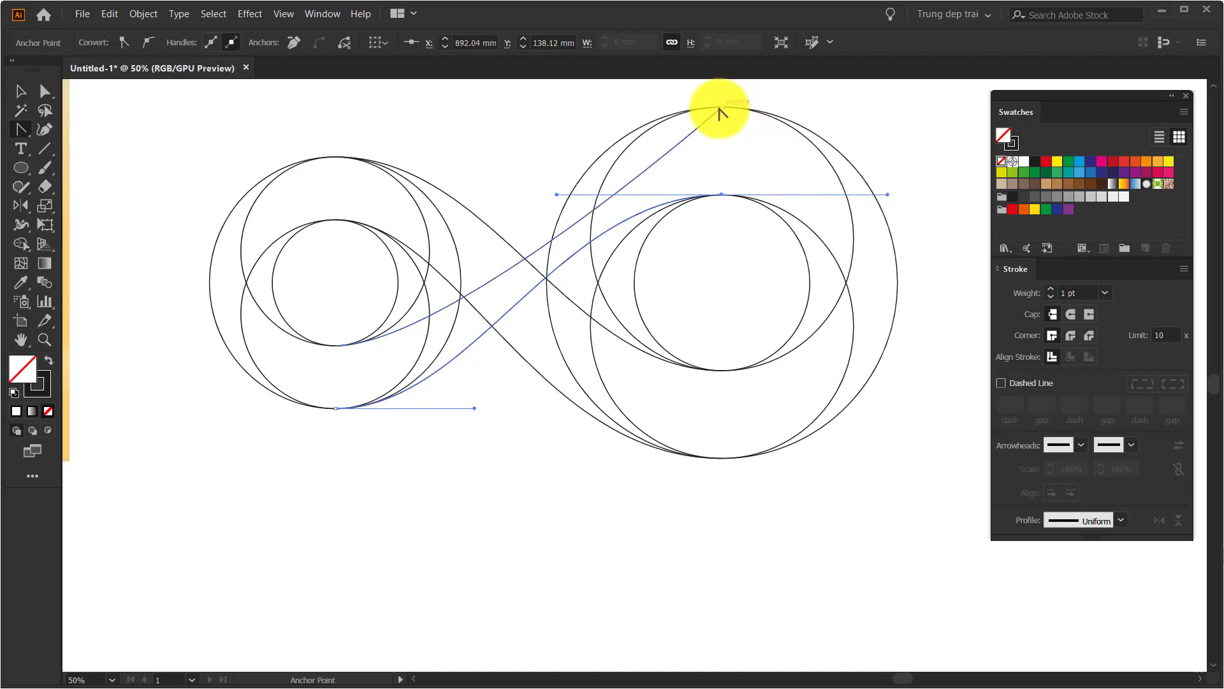
pyautogui.moveTo(721, 110); pyautogui.dragTo(892, 130)
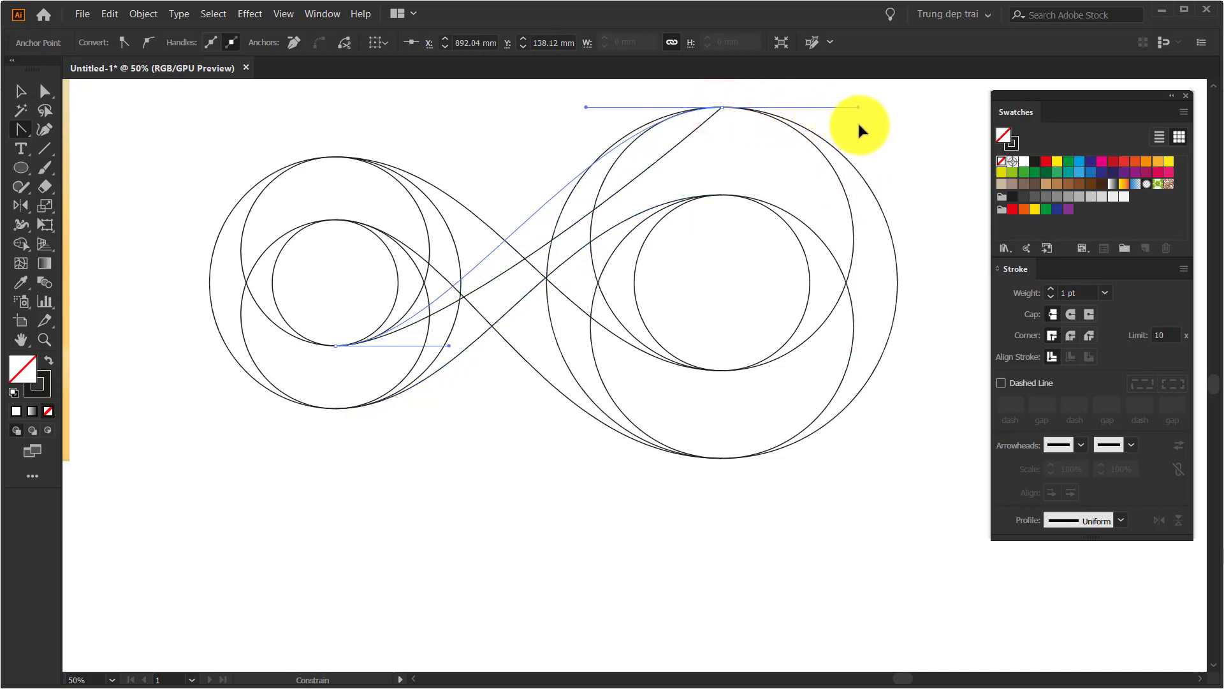
pyautogui.moveTo(721, 195); pyautogui.dragTo(1012, 225)
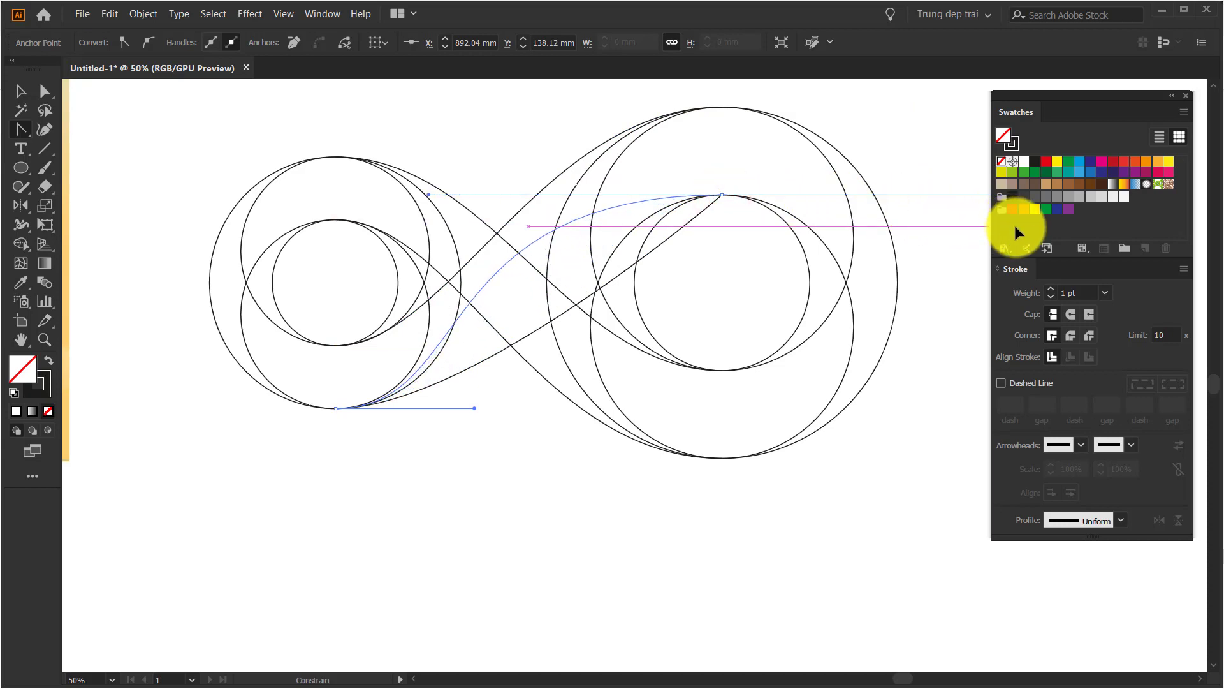
pyautogui.moveTo(1015, 224); pyautogui.dragTo(1015, 224)
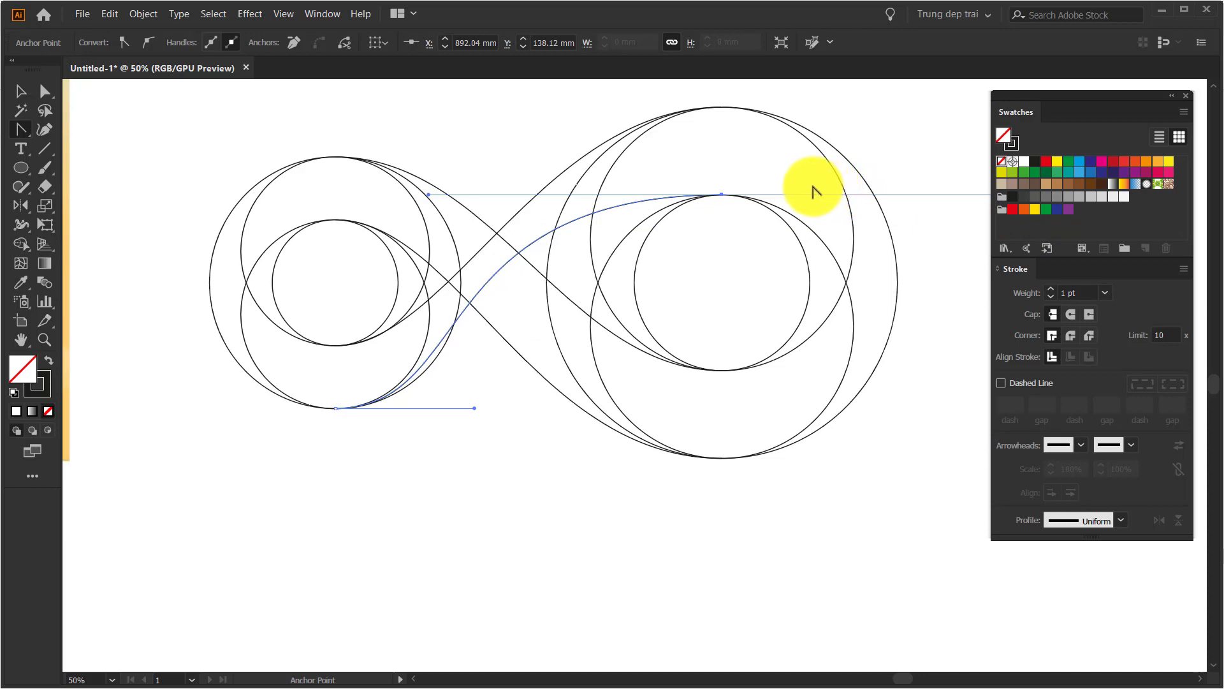
# - Select all circles and curves, then Shape Builder-merge the crescents and crossing bands into the ribbon
pyautogui.press('v')
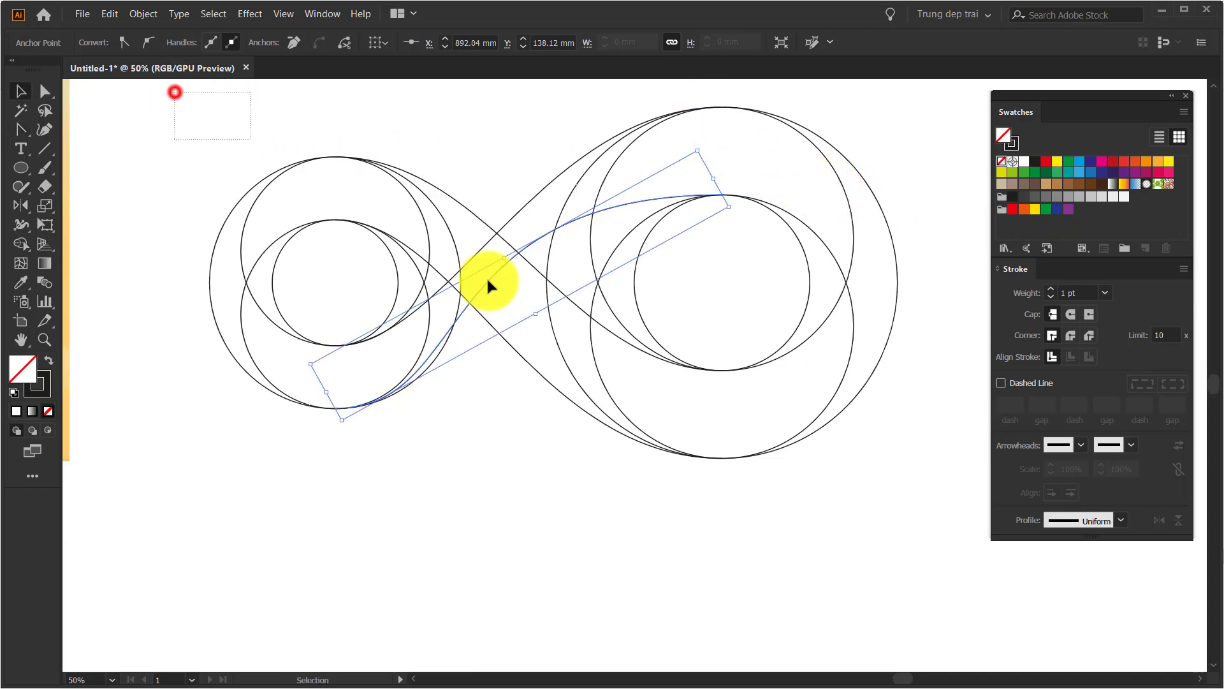
pyautogui.moveTo(487, 286); pyautogui.dragTo(989, 513)
pyautogui.hotkey('shift', 'm')
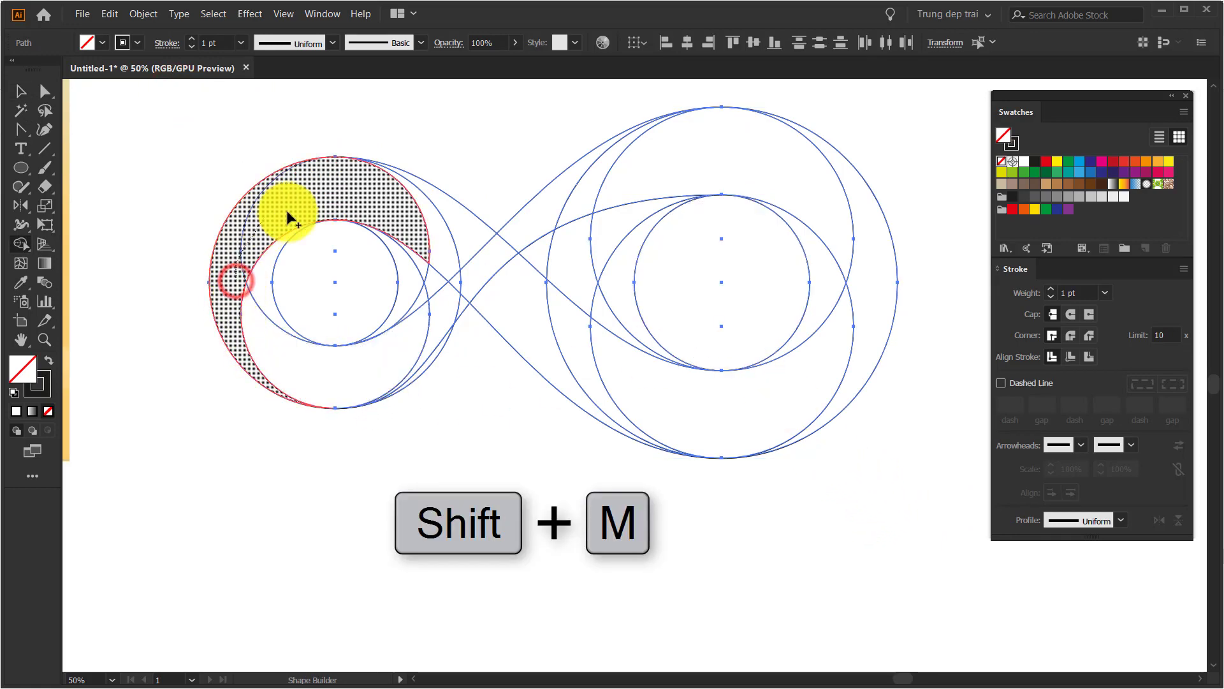
pyautogui.moveTo(235, 274); pyautogui.dragTo(307, 207)
pyautogui.moveTo(402, 216); pyautogui.dragTo(510, 311)
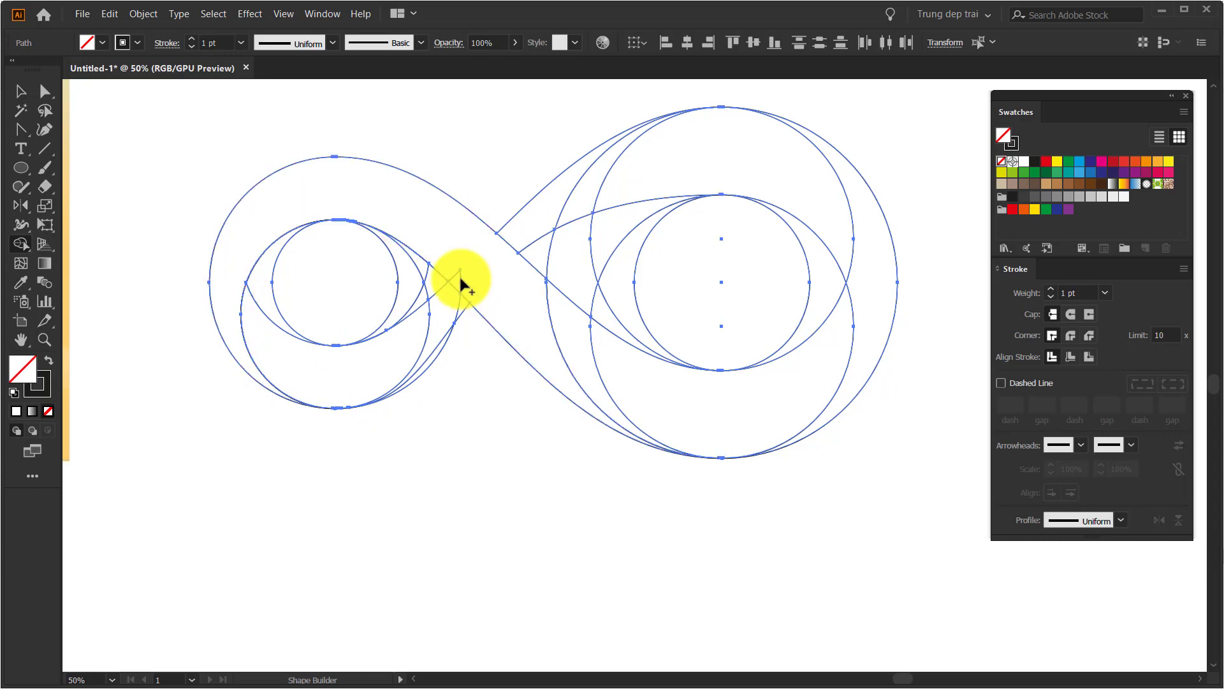
pyautogui.moveTo(456, 278)
pyautogui.mouseDown()
pyautogui.moveTo(539, 344)
pyautogui.moveTo(701, 421)
pyautogui.mouseUp()
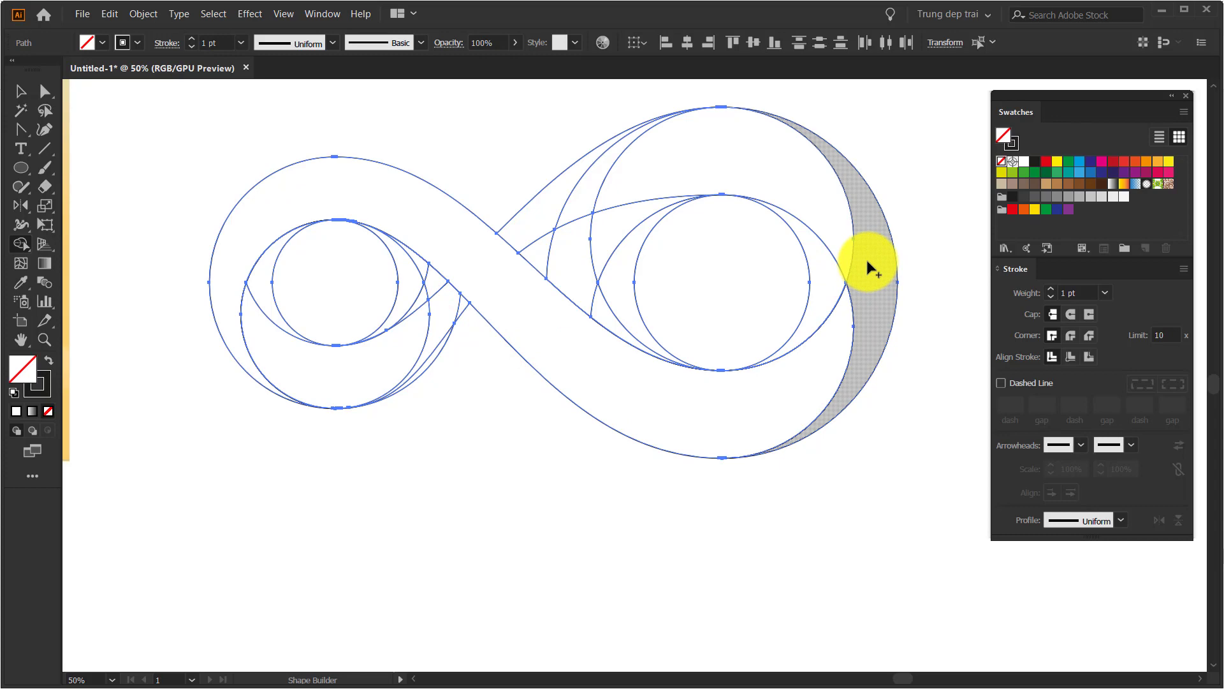
pyautogui.moveTo(869, 267); pyautogui.dragTo(683, 393)
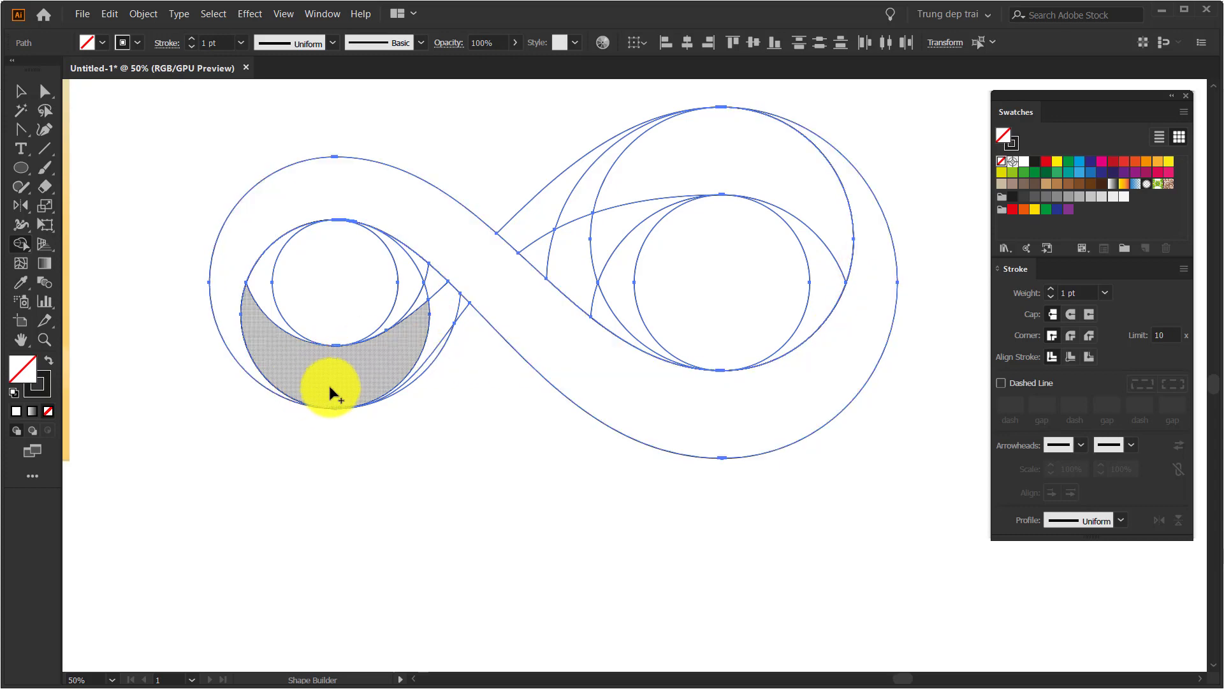
pyautogui.moveTo(262, 290)
pyautogui.mouseDown()
pyautogui.moveTo(401, 352)
pyautogui.moveTo(448, 343)
pyautogui.mouseUp()
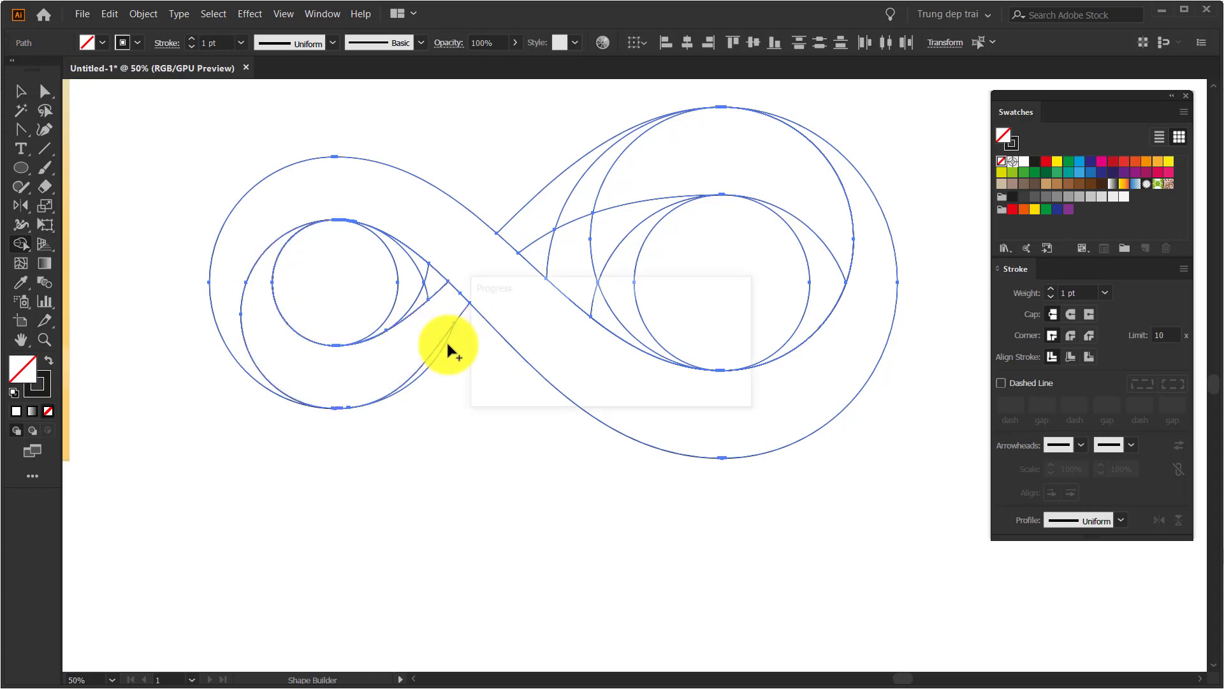
pyautogui.moveTo(556, 210); pyautogui.dragTo(681, 169)
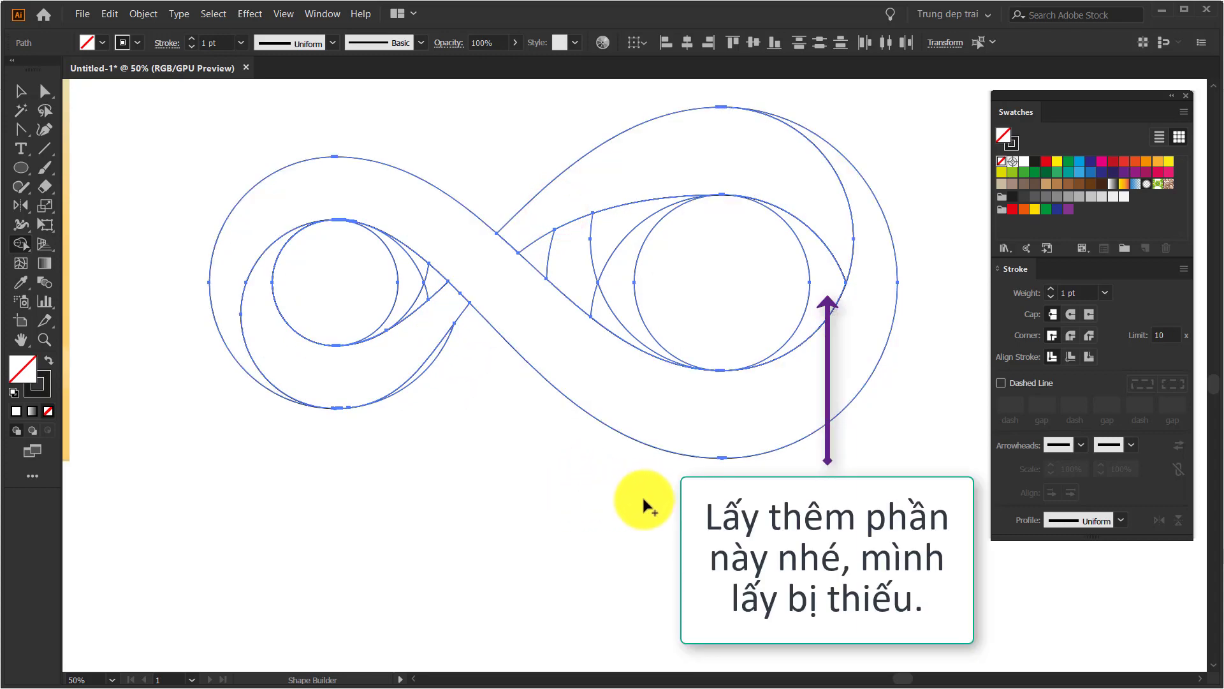
# - Delete the leftover inner circle, right circle and small lens fragments around the ribbon
pyautogui.press('v')
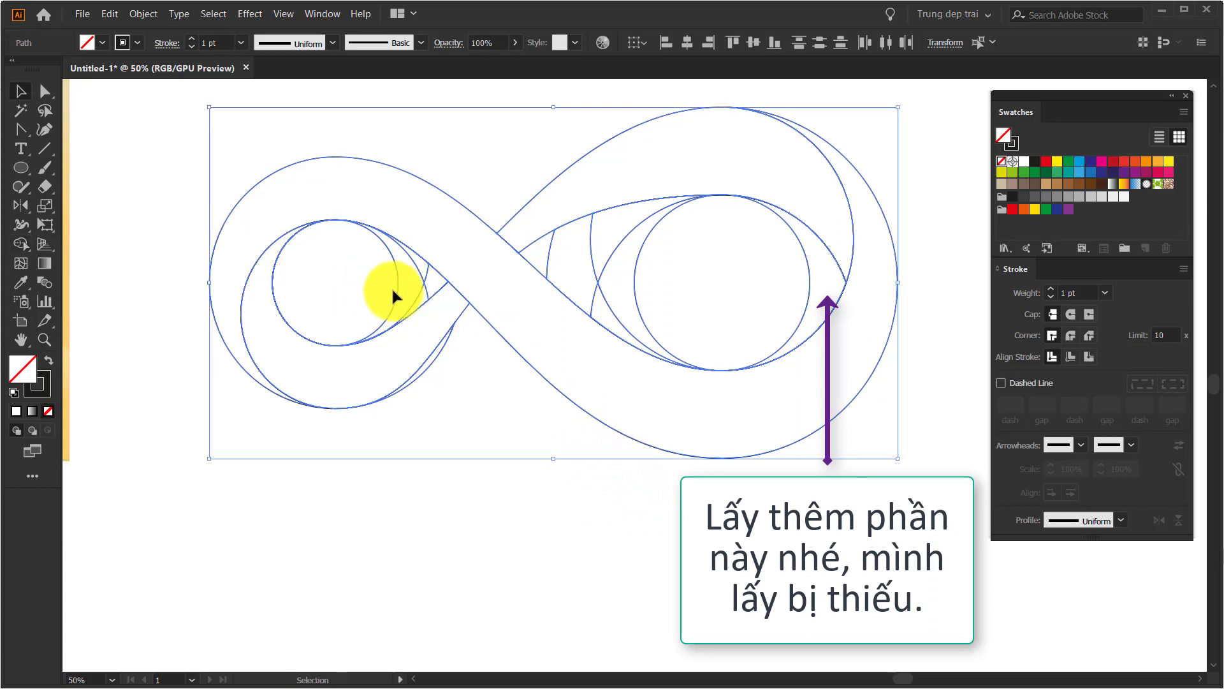
pyautogui.click(384, 284)
pyautogui.click(428, 286)
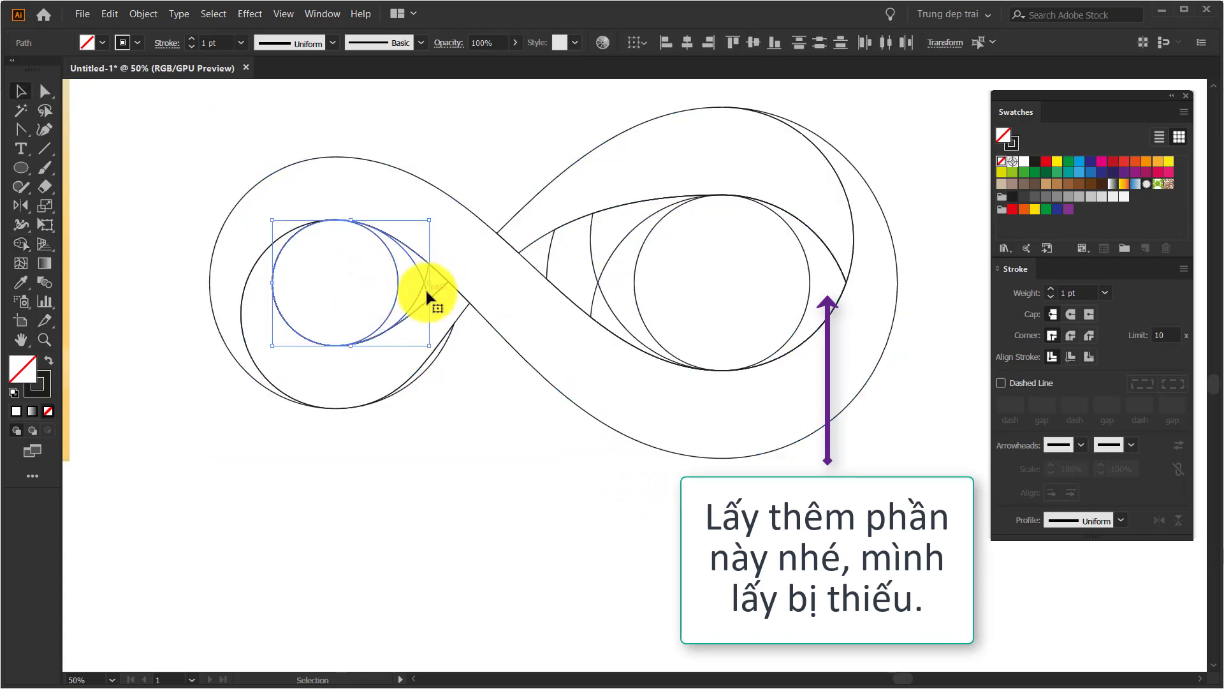
pyautogui.press('Delete')
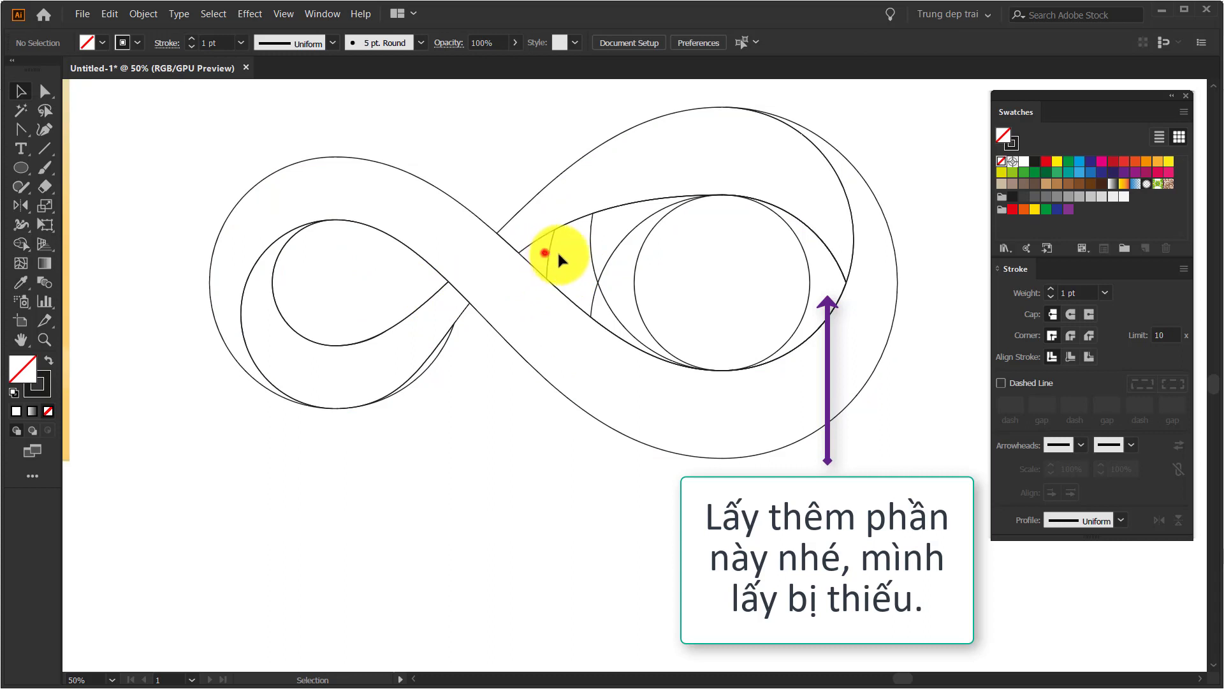
pyautogui.click(544, 252)
pyautogui.keyDown('shift'); pyautogui.click(697, 270); pyautogui.keyUp('shift')
pyautogui.press('Delete')
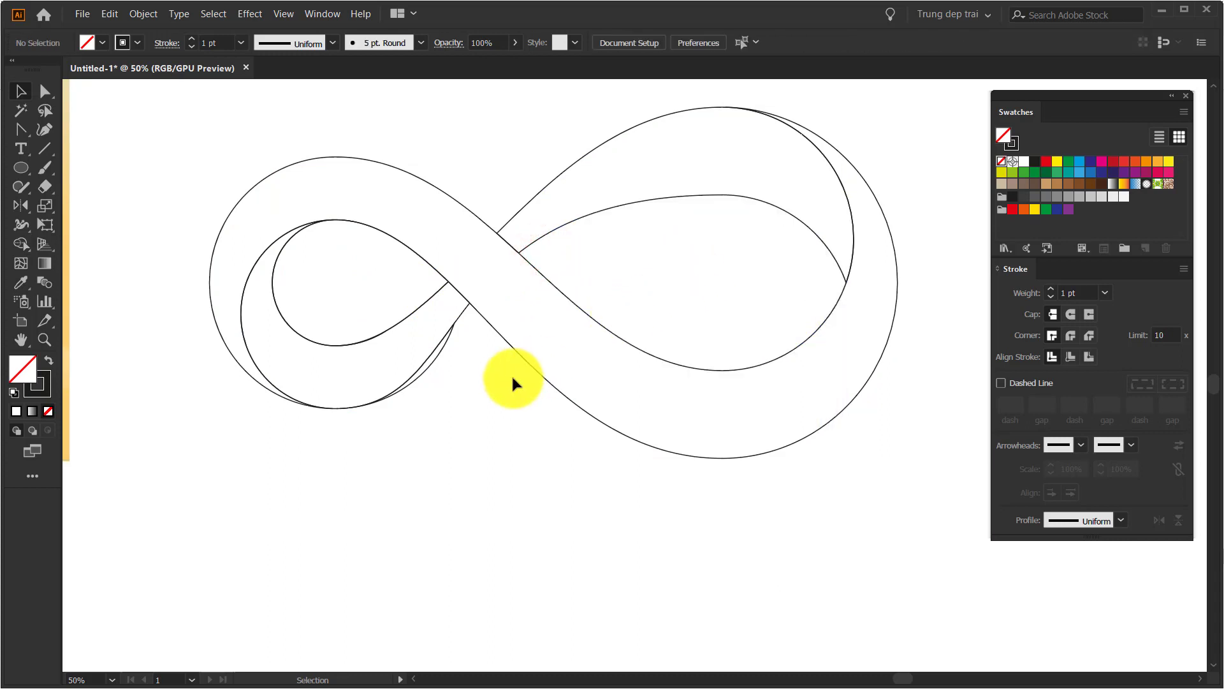
pyautogui.click(434, 365)
pyautogui.press('Delete')
# - Zoom out and squash the ribbon vertically to about 154 mm tall
pyautogui.hotkey('ctrl', '-')
pyautogui.hotkey('ctrl', '-')
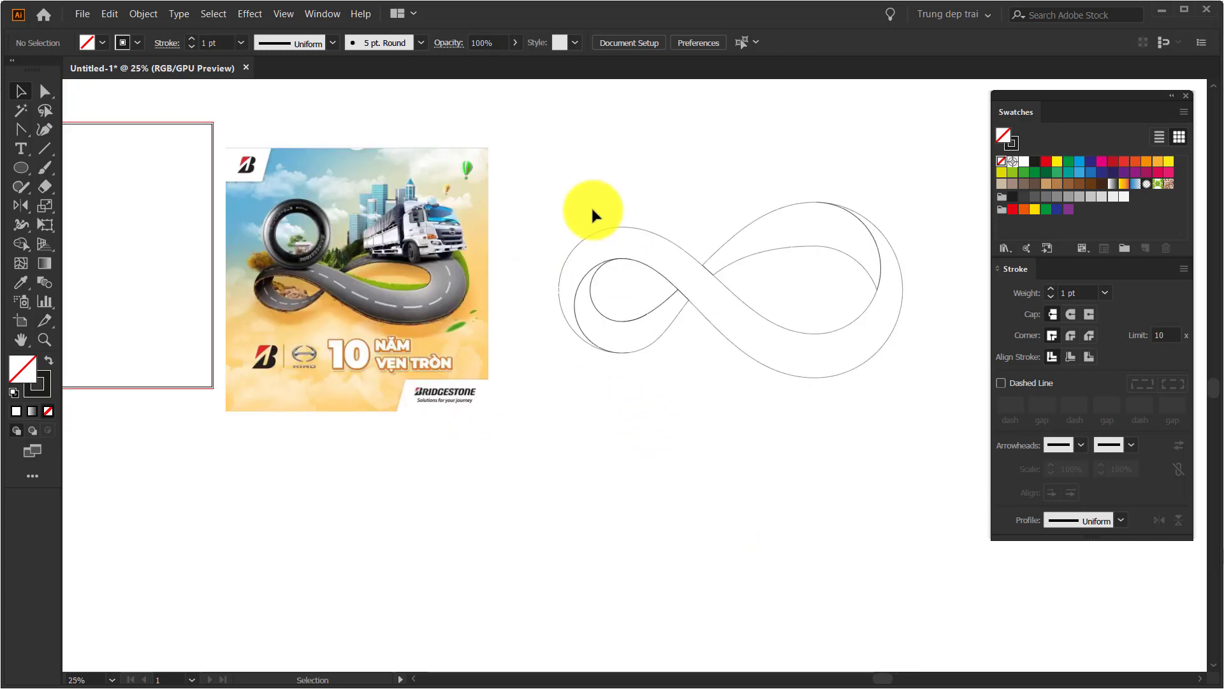
pyautogui.click(657, 234)
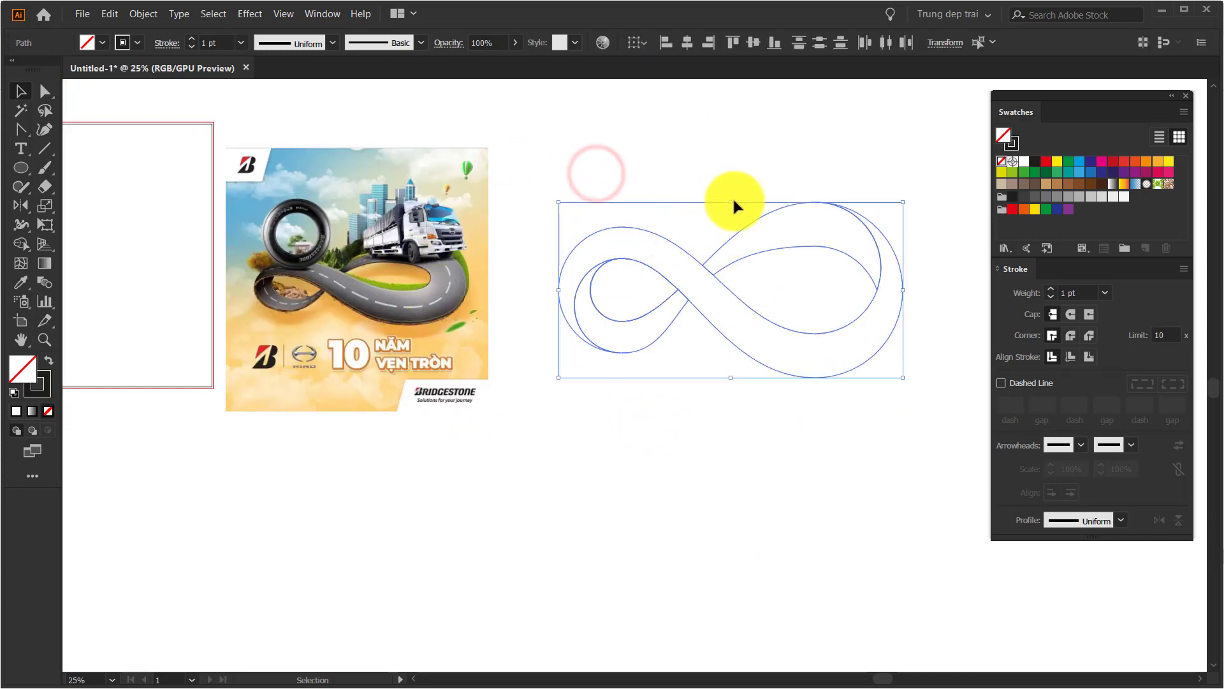
pyautogui.moveTo(731, 202); pyautogui.dragTo(735, 237)
pyautogui.click(687, 419)
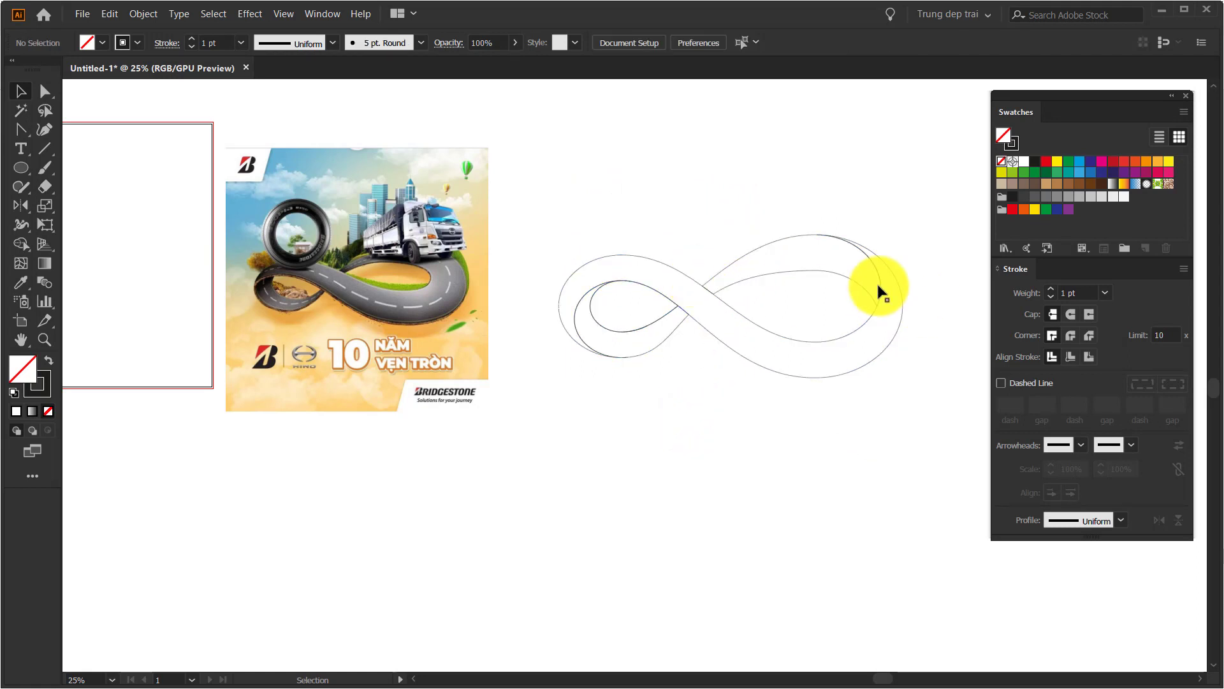
# - Undo the vertical squash and reselect the infinity ribbon
pyautogui.hotkey('ctrl', 'z')
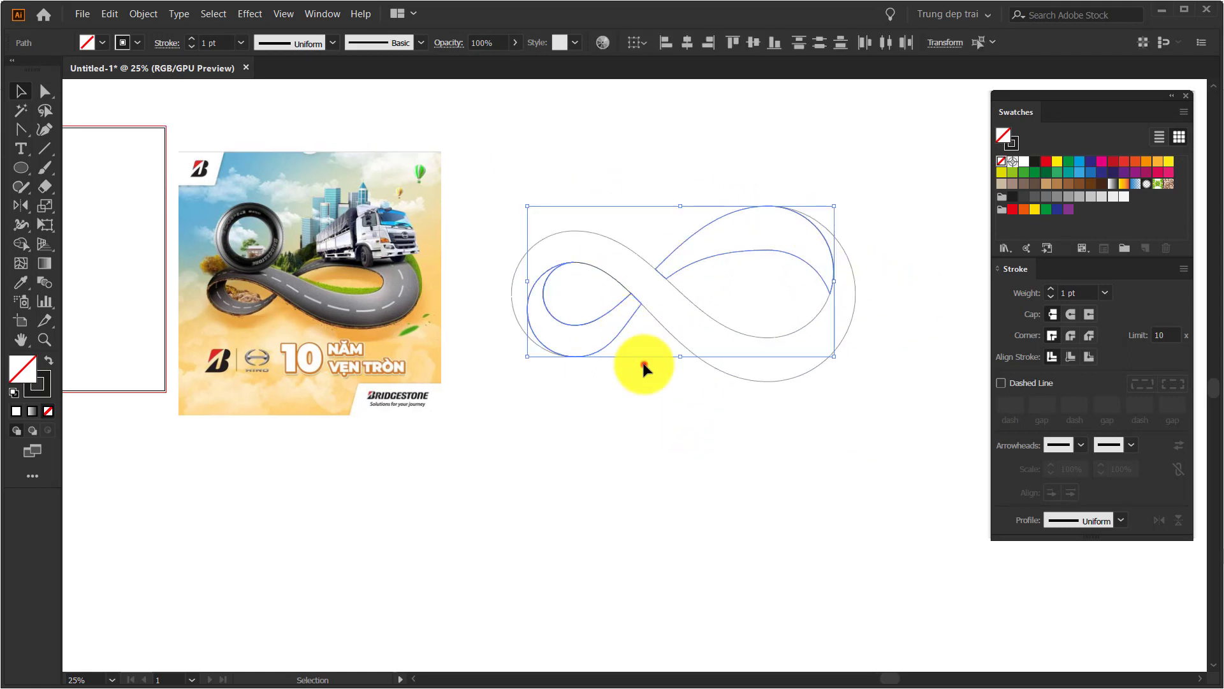
pyautogui.click(643, 363)
pyautogui.click(664, 281)
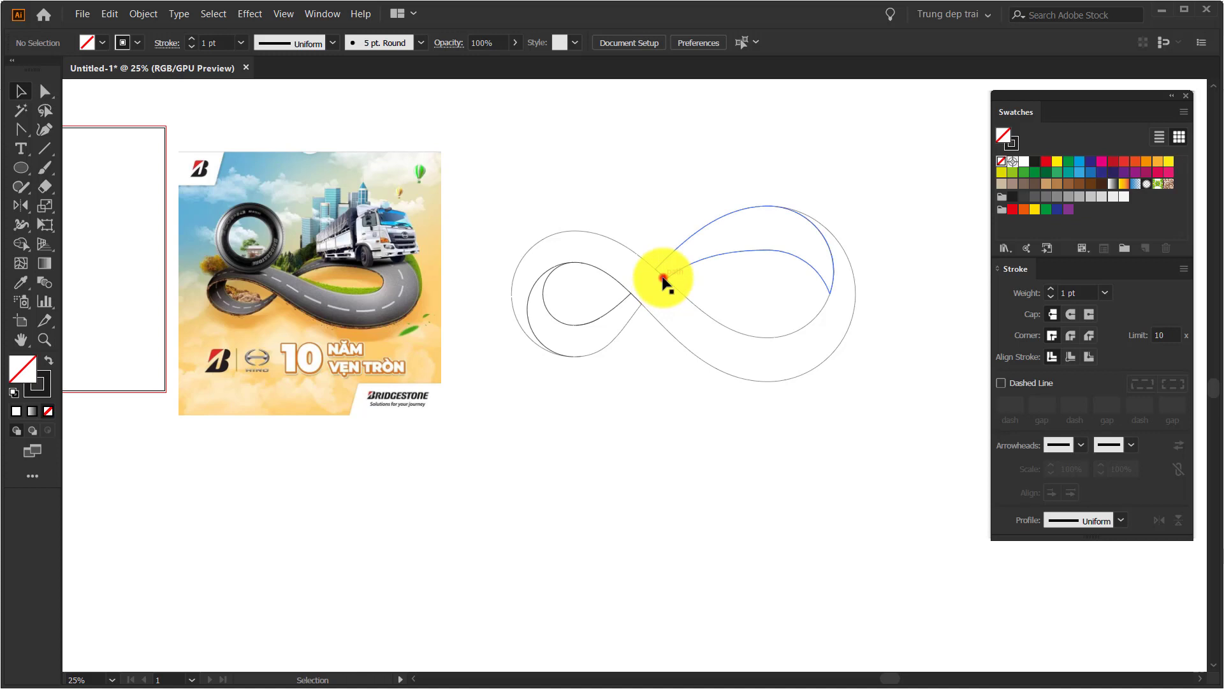
# - Apply a gradient fill to the ribbon using the reference image's orange and yellow colours
pyautogui.press('i')
pyautogui.click(796, 229)
pyautogui.click(1059, 195)
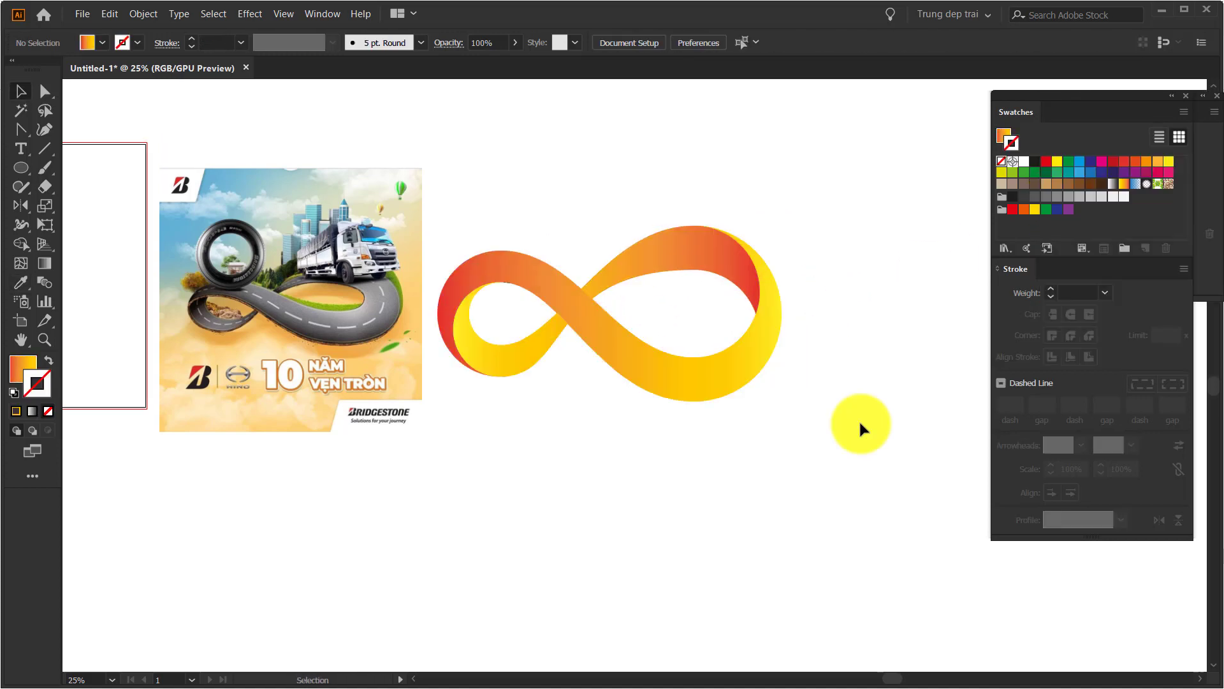